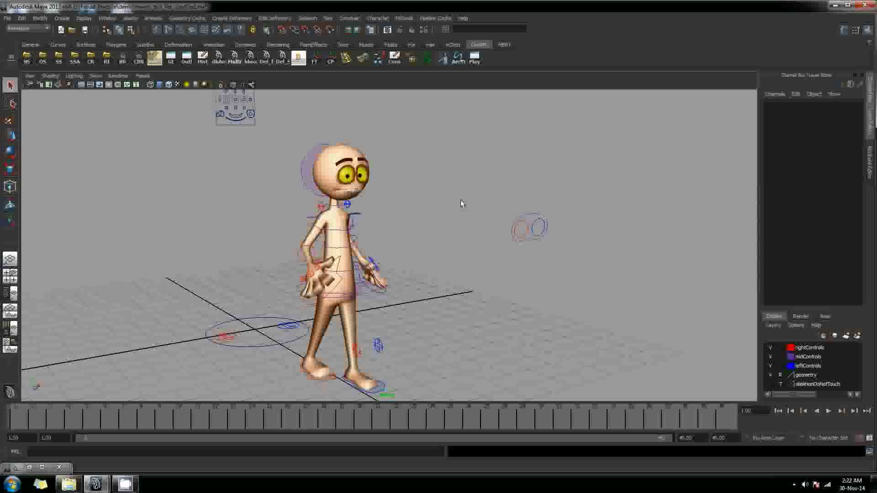
# Inspect the walking character from the side and compare its pose at frames 16 and 1 with the main control selected.
pyautogui.moveTo(460, 204)
pyautogui.keyDown('alt'); pyautogui.mouseDown()
pyautogui.moveTo(400, 260)
pyautogui.moveTo(374, 245)
pyautogui.mouseUp(); pyautogui.keyUp('alt')
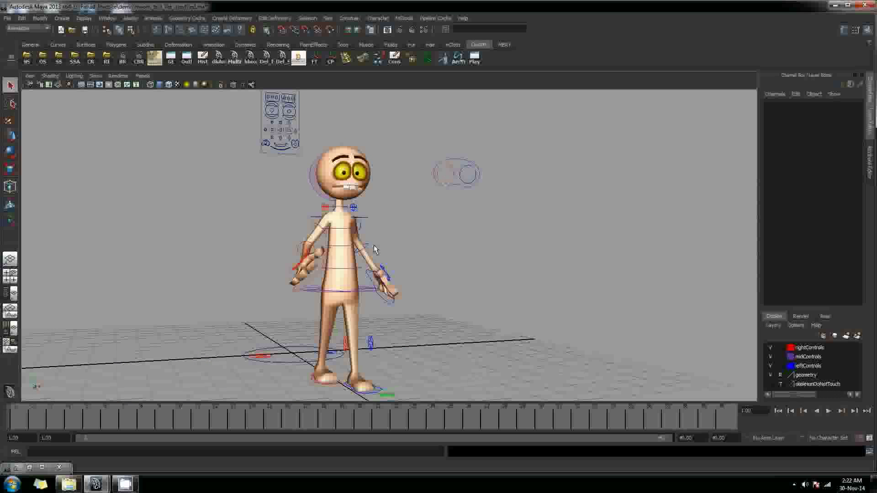
pyautogui.click(296, 362)
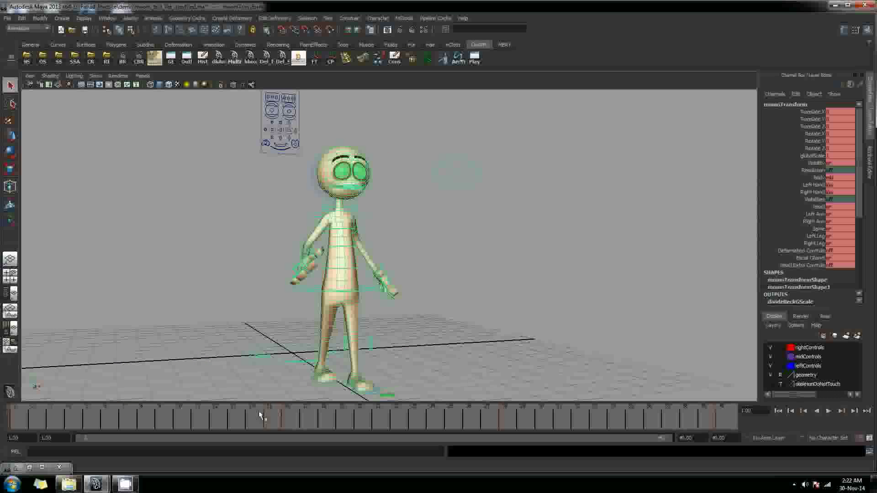
pyautogui.click(288, 417)
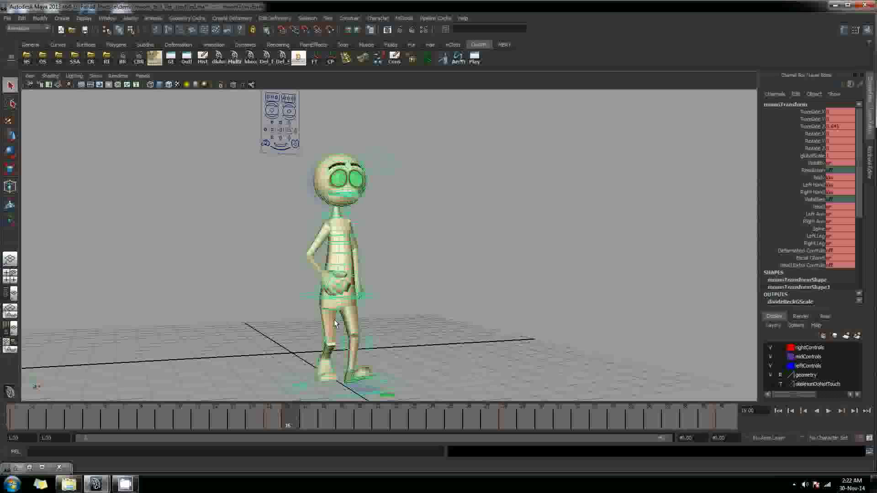
pyautogui.keyDown('alt'); pyautogui.moveTo(335, 324); pyautogui.dragTo(411, 317); pyautogui.keyUp('alt')
pyautogui.keyDown('alt'); pyautogui.moveTo(411, 311); pyautogui.dragTo(443, 166, button='middle'); pyautogui.keyUp('alt')
pyautogui.keyDown('alt'); pyautogui.moveTo(365, 289); pyautogui.dragTo(358, 320); pyautogui.keyUp('alt')
pyautogui.keyDown('alt'); pyautogui.moveTo(389, 281); pyautogui.dragTo(394, 327, button='middle'); pyautogui.keyUp('alt')
pyautogui.moveTo(288, 420); pyautogui.dragTo(16, 411)
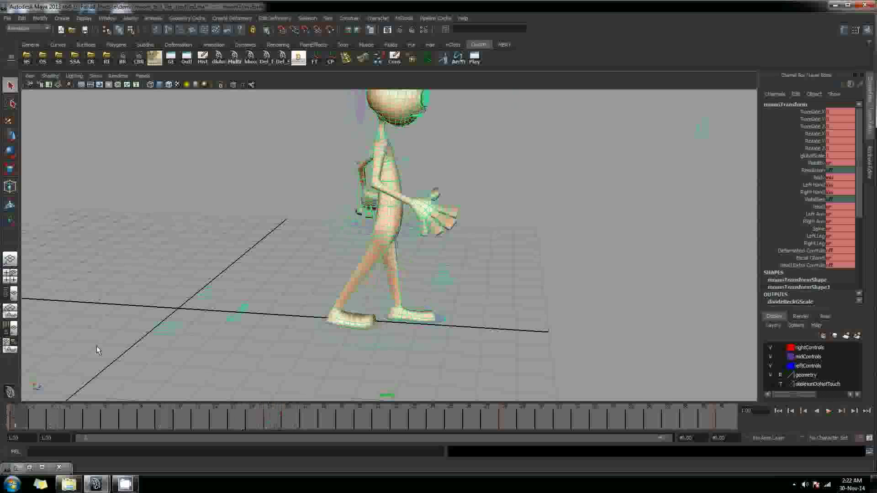
# Compare the main control's animated pose at frames 15 and 16, and examine the walk up to frame 40.
pyautogui.click(270, 269)
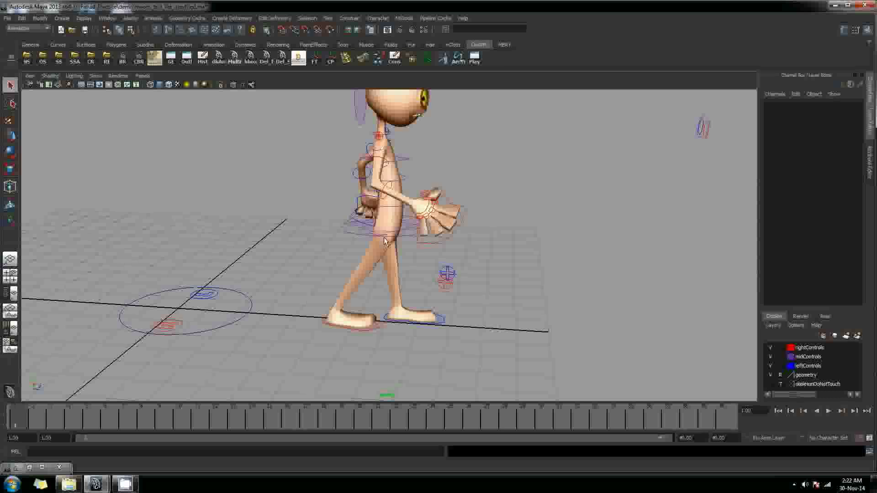
pyautogui.click(253, 304)
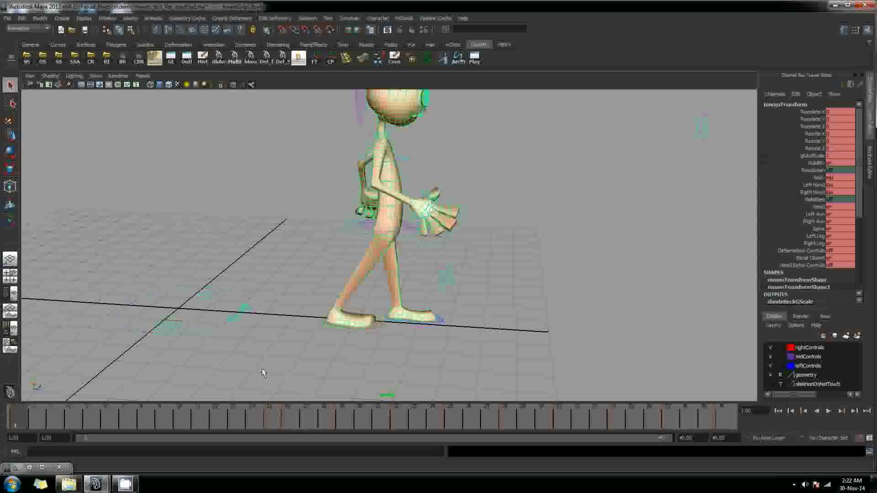
pyautogui.click(267, 424)
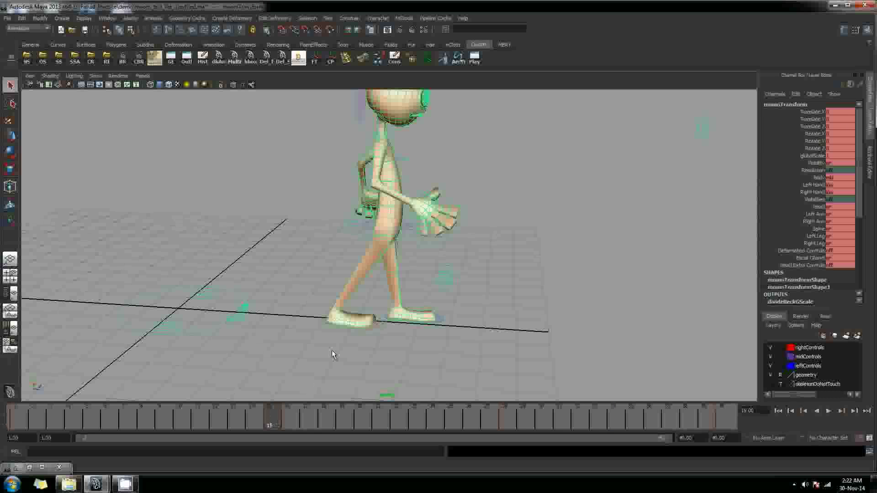
pyautogui.click(287, 412)
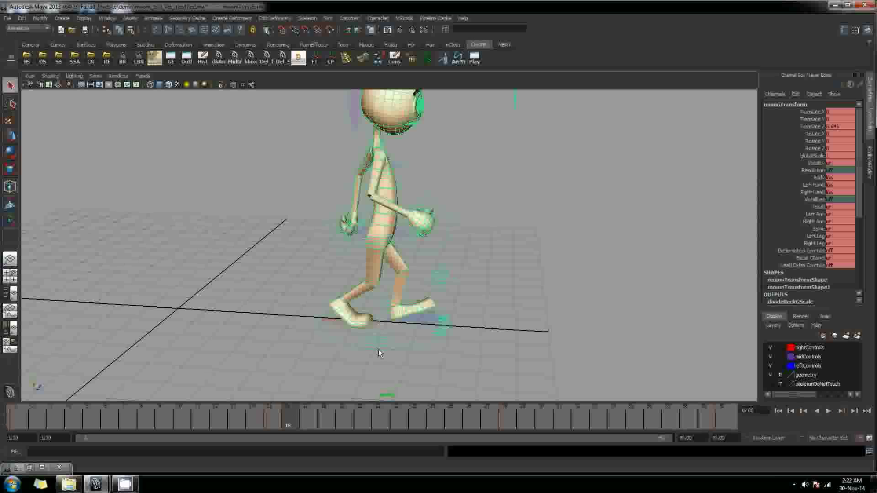
pyautogui.hotkey('alt', ',')
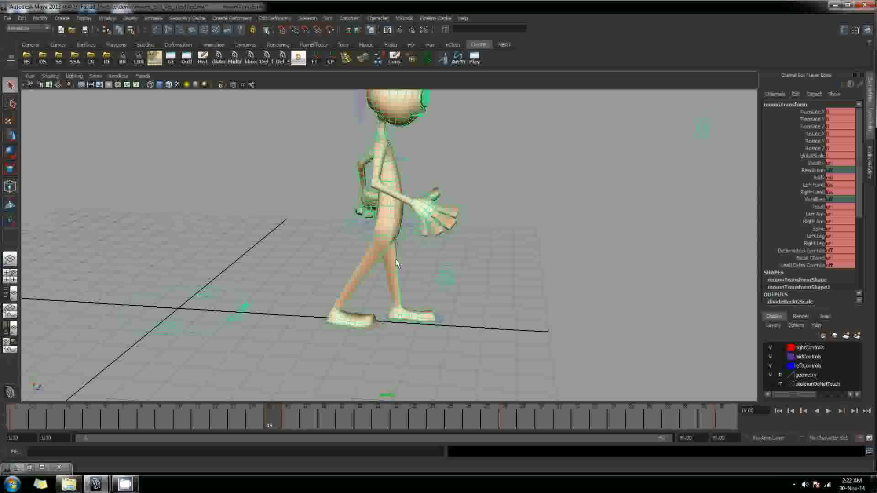
pyautogui.moveTo(287, 416)
pyautogui.mouseDown()
pyautogui.moveTo(633, 417)
pyautogui.moveTo(530, 426)
pyautogui.moveTo(235, 402)
pyautogui.moveTo(273, 406)
pyautogui.moveTo(292, 413)
pyautogui.moveTo(276, 420)
pyautogui.moveTo(289, 420)
pyautogui.moveTo(273, 418)
pyautogui.moveTo(724, 412)
pyautogui.mouseUp()
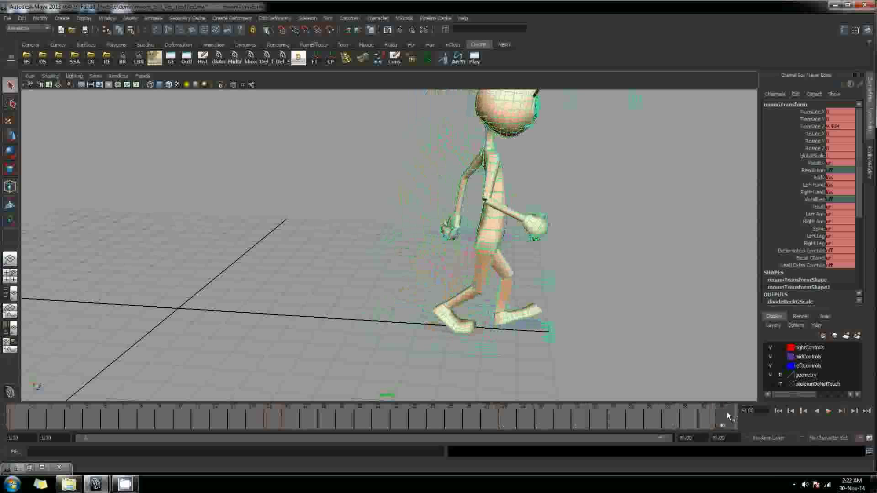
# Check the animation from frame 23 and in playback, including the body control's keyed range.
pyautogui.moveTo(290, 420); pyautogui.dragTo(414, 418)
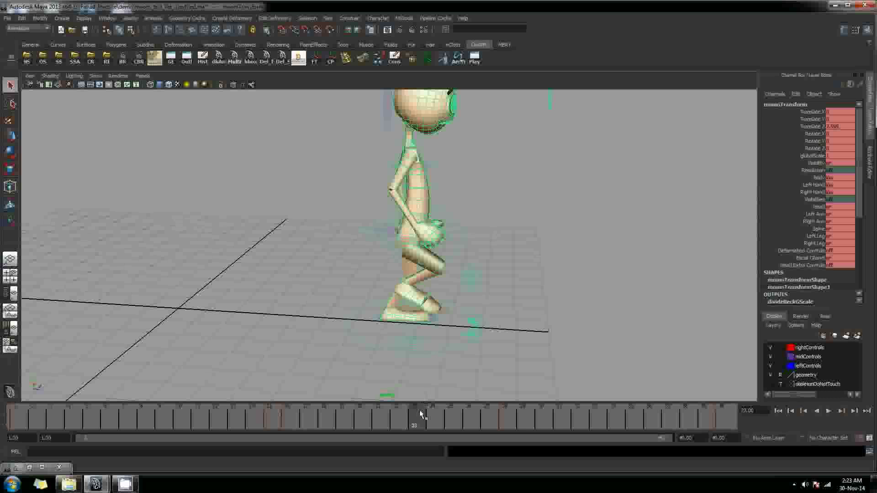
pyautogui.hotkey('alt', 'v')
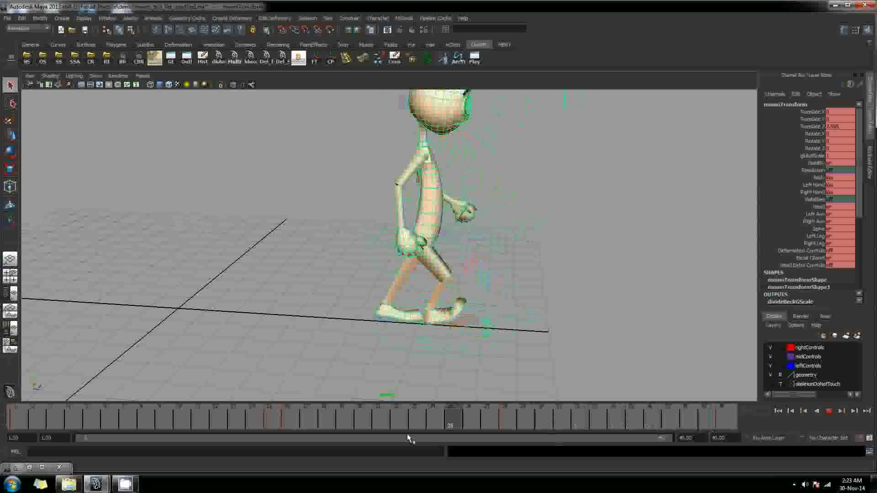
pyautogui.hotkey('alt', 'v')
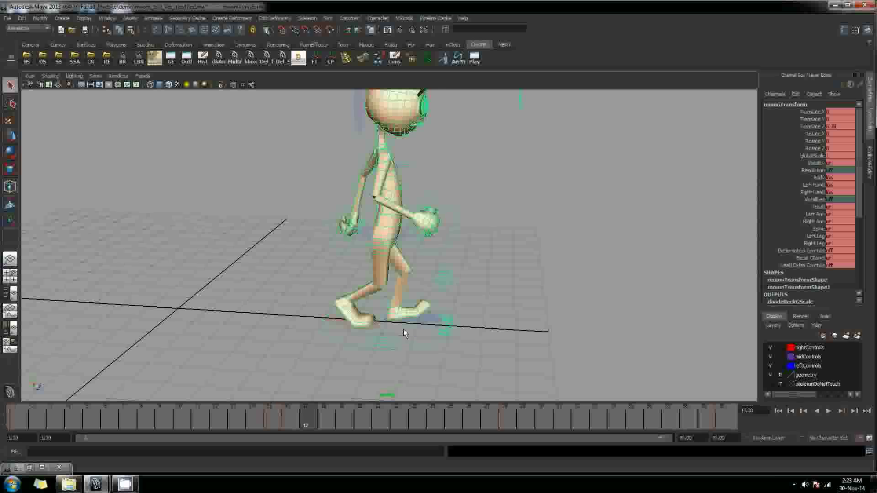
pyautogui.hotkey('alt', 'v')
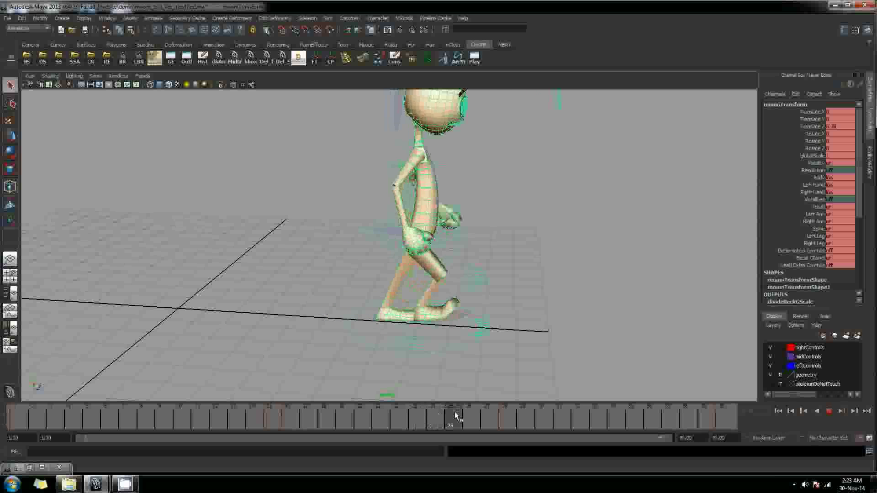
pyautogui.hotkey('alt', 'v')
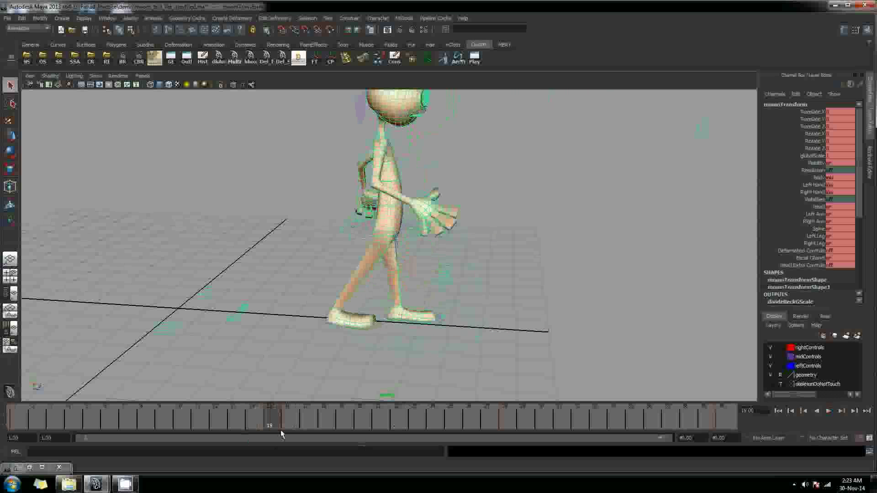
pyautogui.click(345, 231)
pyautogui.hotkey('alt', 'v')
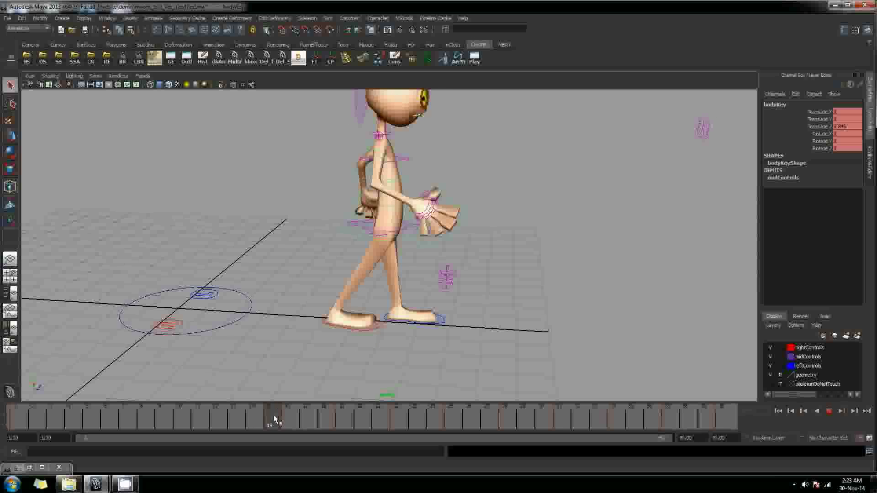
pyautogui.hotkey('alt', 'v')
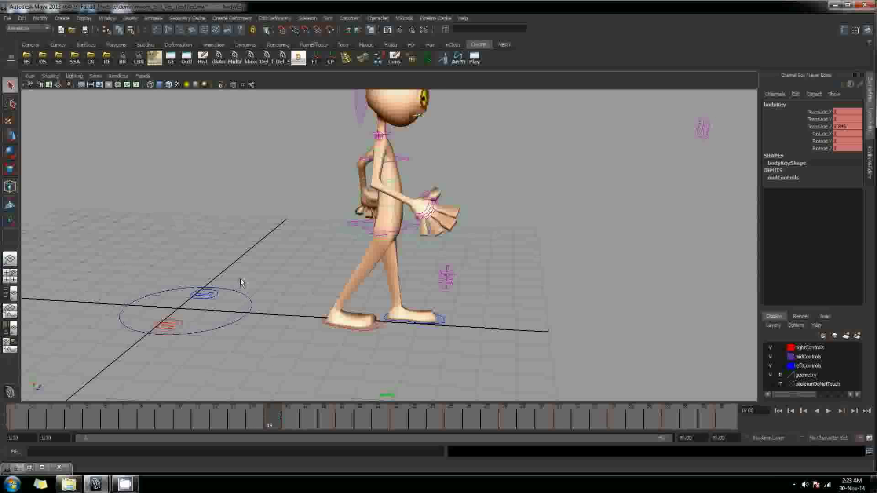
# Select the foot and body controls and open the multiswapper window, placing it clear of the character.
pyautogui.click(415, 322)
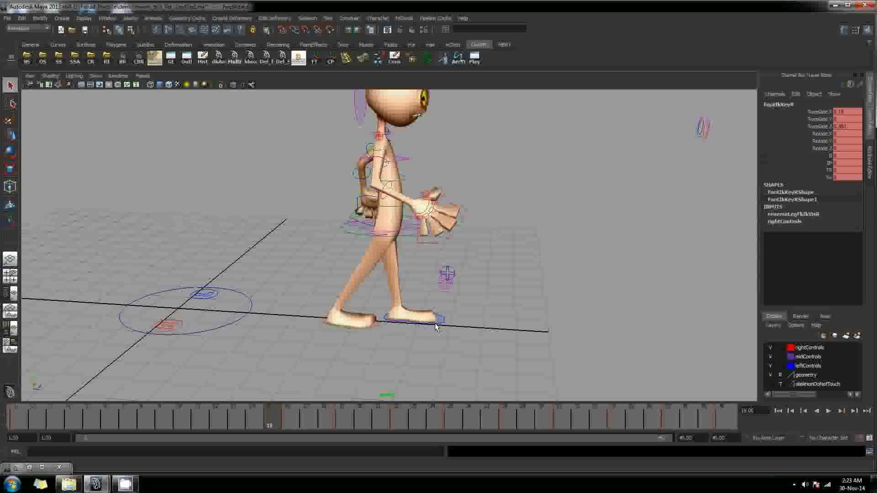
pyautogui.click(348, 235)
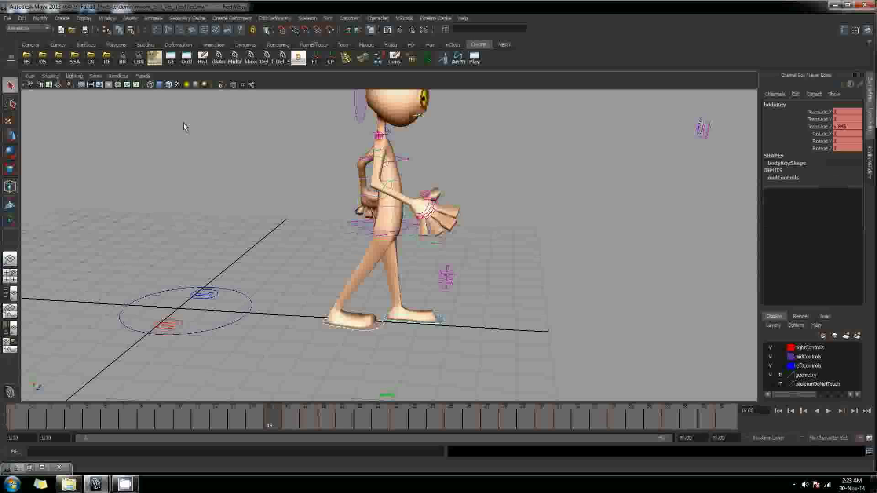
pyautogui.click(235, 58)
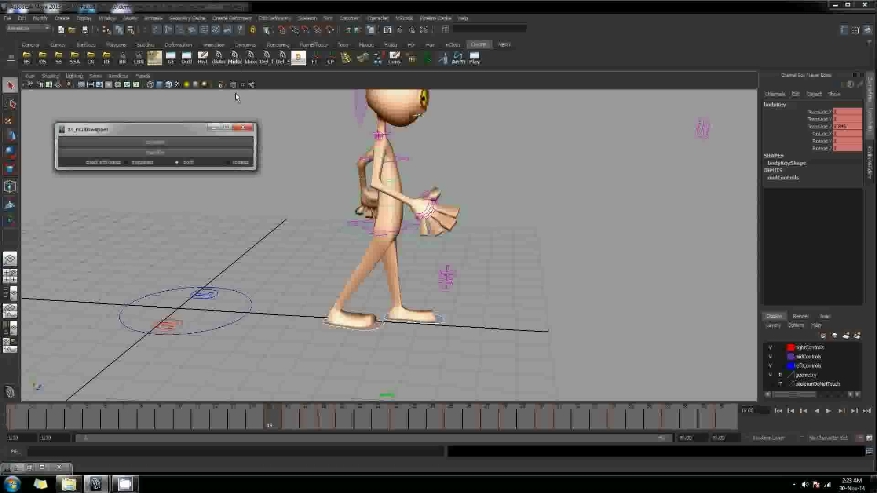
pyautogui.moveTo(174, 129); pyautogui.dragTo(165, 108)
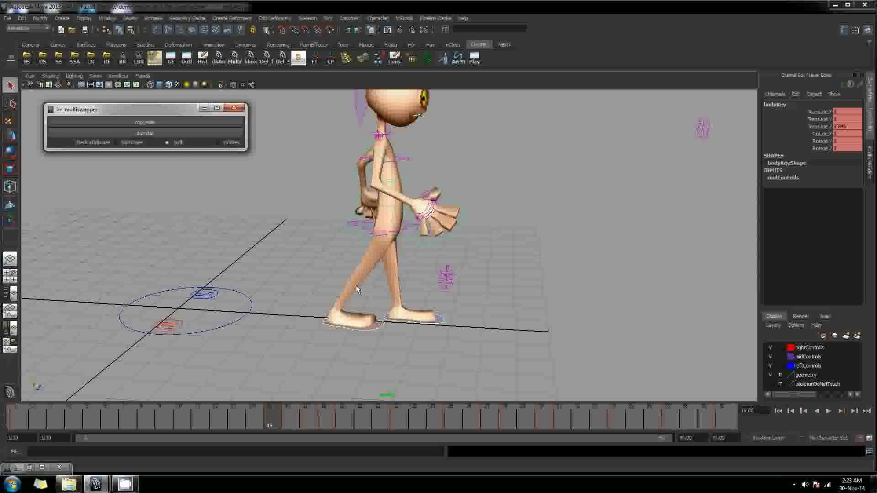
# Examine the main, foot IK, body and leg pole vector controls at frame 15.
pyautogui.click(333, 284)
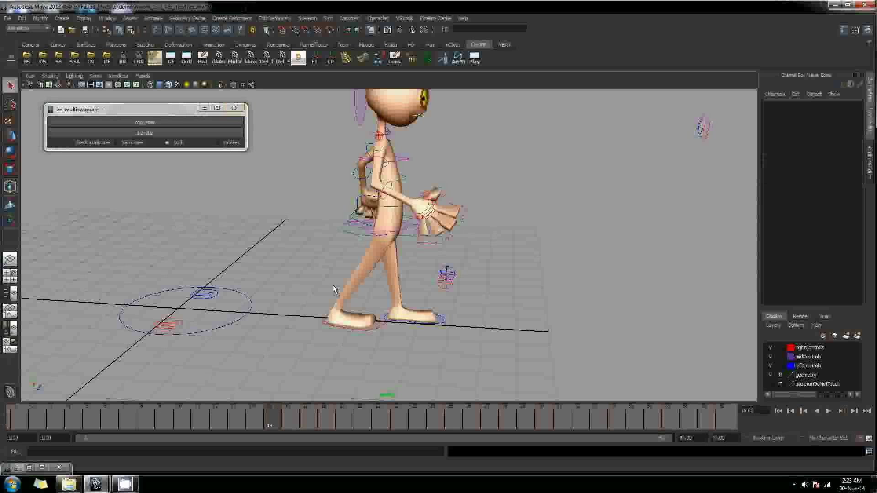
pyautogui.click(249, 317)
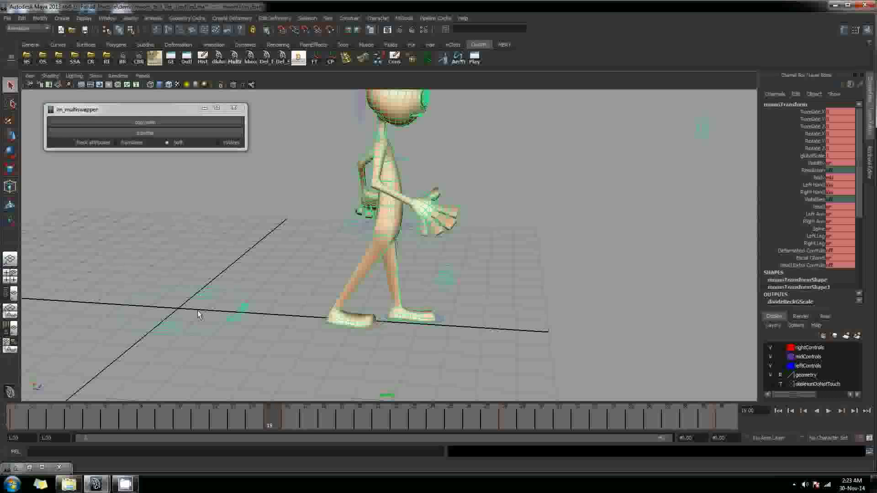
pyautogui.moveTo(279, 414)
pyautogui.mouseDown()
pyautogui.moveTo(290, 414)
pyautogui.moveTo(50, 425)
pyautogui.moveTo(273, 416)
pyautogui.mouseUp()
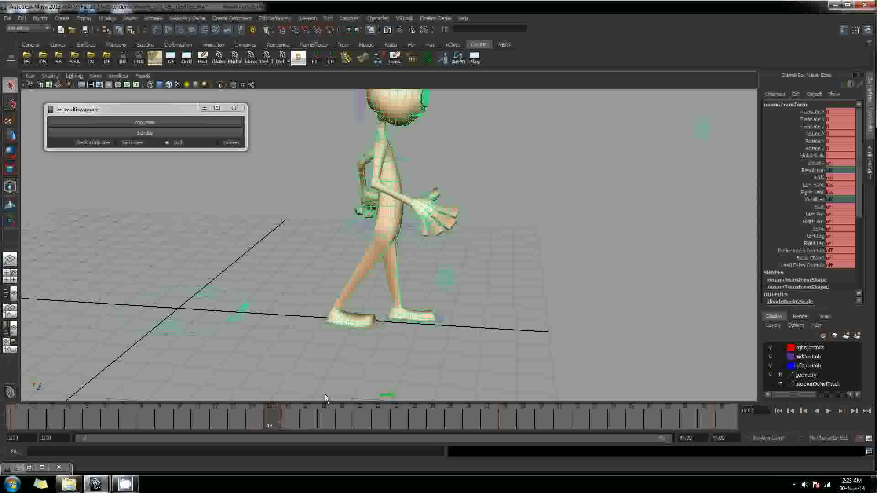
pyautogui.click(373, 329)
pyautogui.click(414, 322)
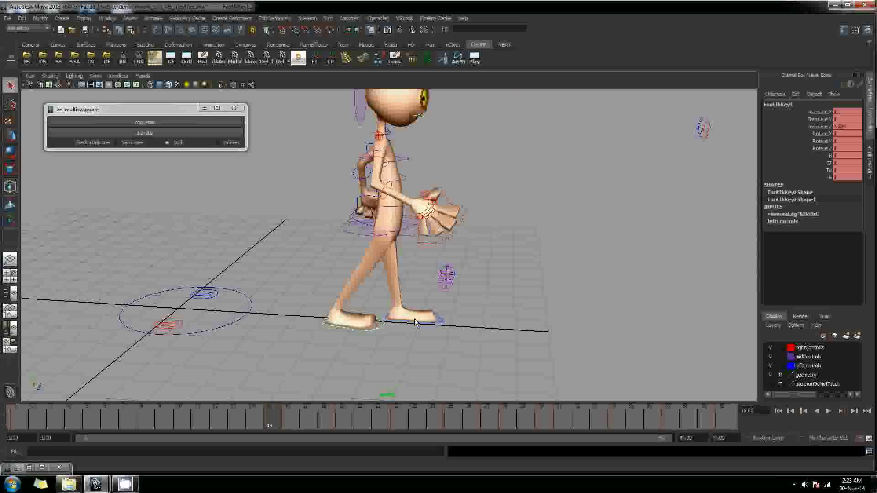
pyautogui.click(357, 239)
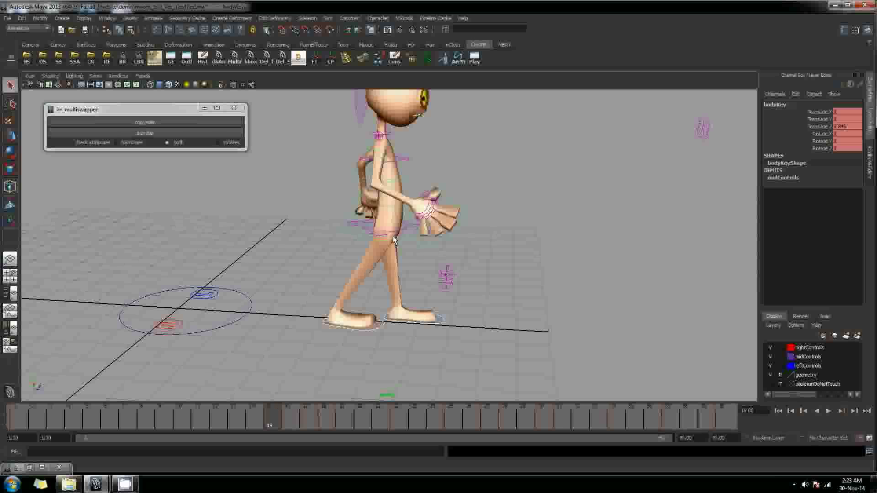
pyautogui.click(450, 273)
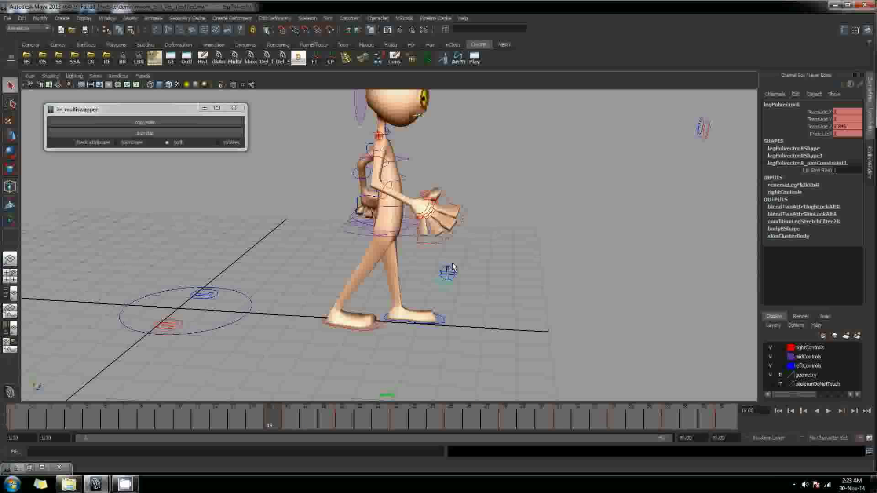
# Select both foot IK controls and the body control, and constrain them to locators with the multiswapper.
pyautogui.moveTo(439, 301)
pyautogui.keyDown('alt'); pyautogui.mouseDown()
pyautogui.moveTo(436, 219)
pyautogui.moveTo(421, 242)
pyautogui.moveTo(448, 308)
pyautogui.mouseUp(); pyautogui.keyUp('alt')
pyautogui.click(451, 317)
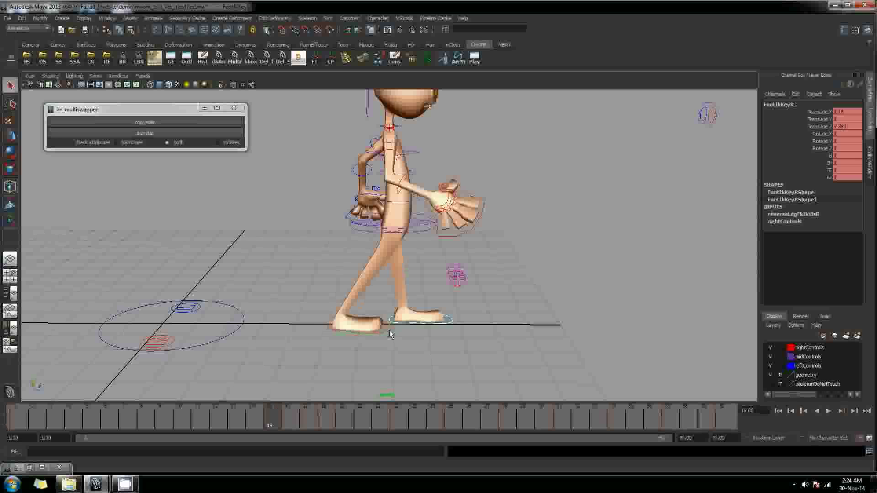
pyautogui.click(424, 229)
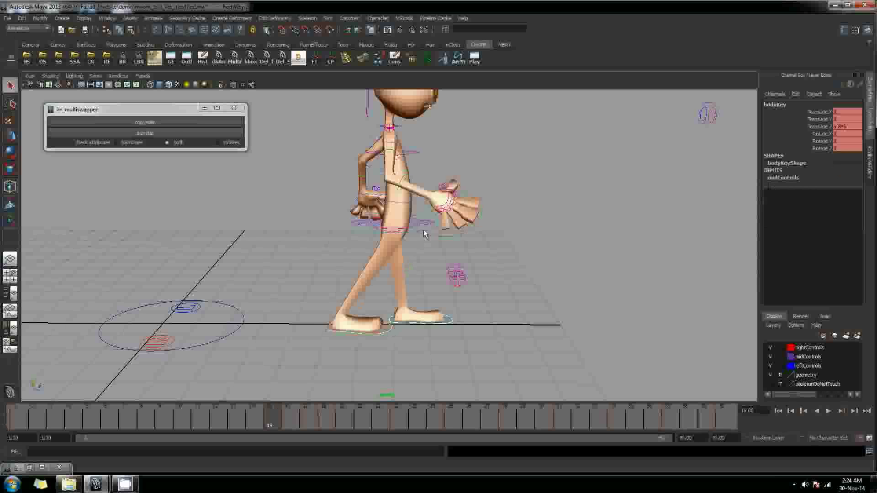
pyautogui.click(169, 125)
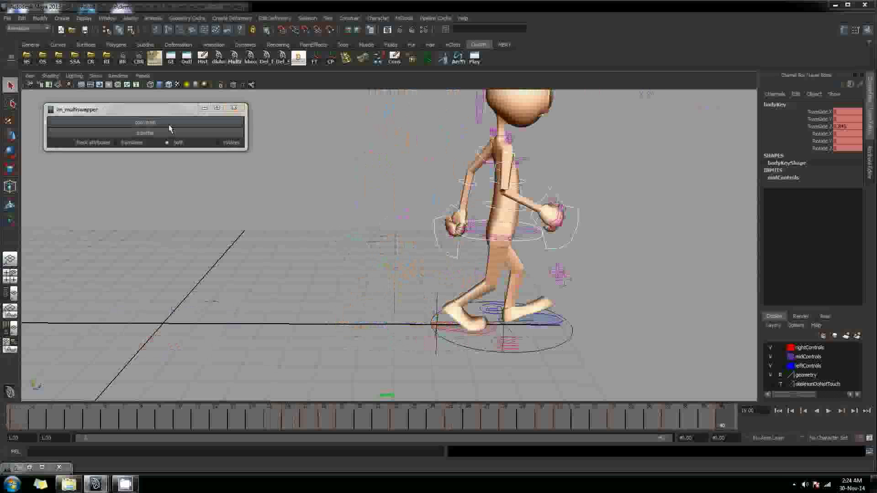
pyautogui.click(437, 242)
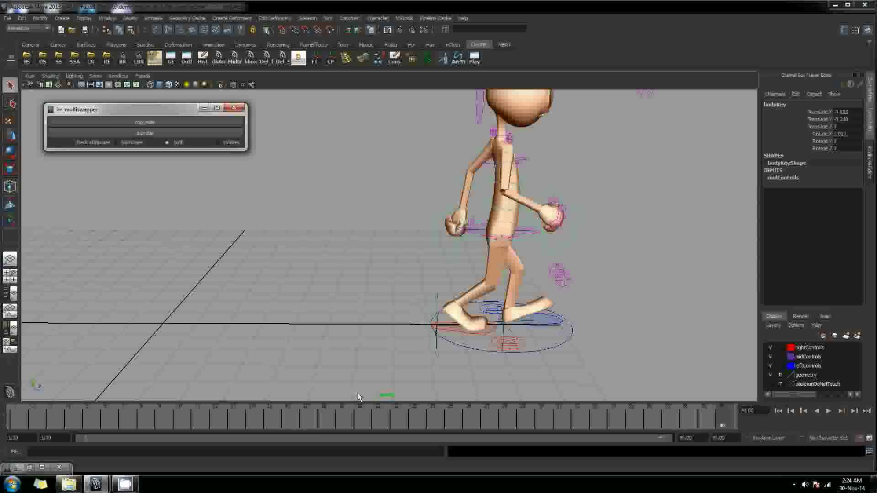
# Return to frame 1 and delete the main control's animation keys in the Graph Editor.
pyautogui.moveTo(149, 420); pyautogui.dragTo(15, 420)
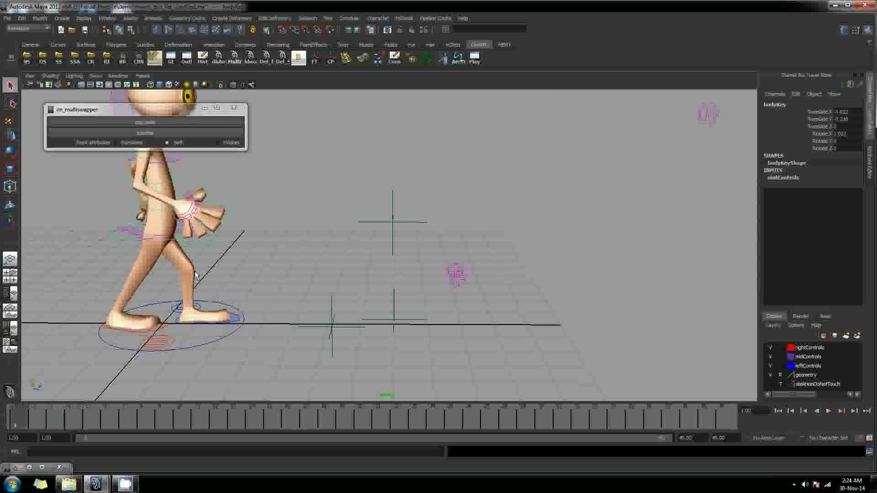
pyautogui.click(201, 348)
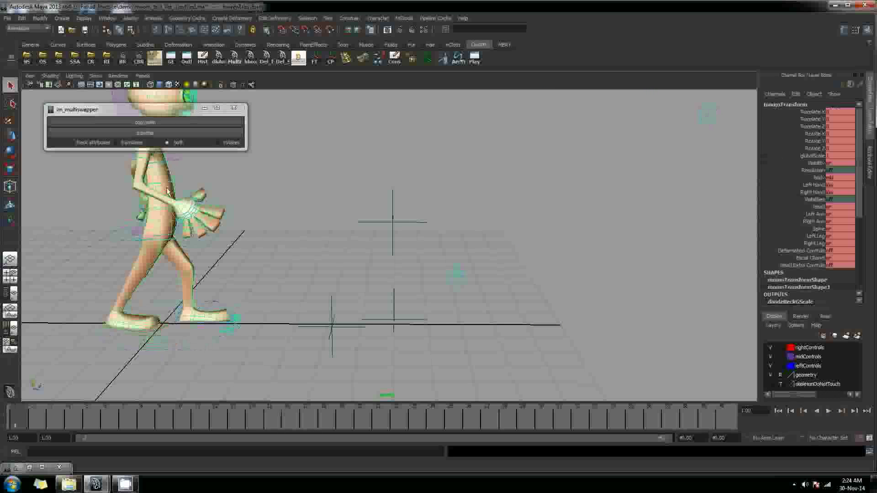
pyautogui.click(173, 59)
pyautogui.press('a')
pyautogui.moveTo(452, 104); pyautogui.dragTo(636, 241)
pyautogui.press('Delete')
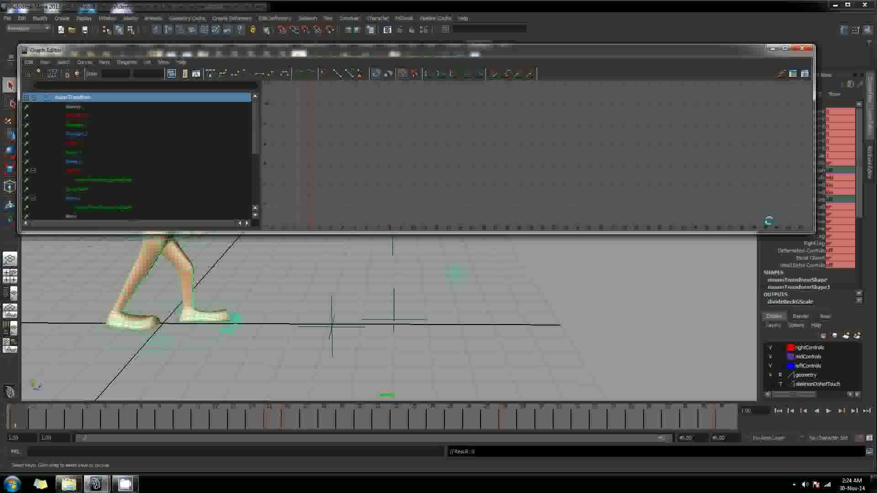
pyautogui.click(773, 51)
pyautogui.click(218, 179)
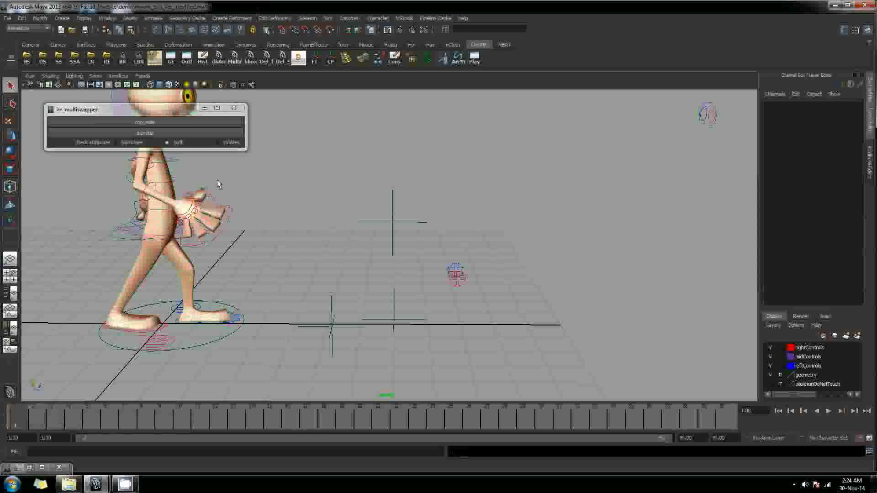
# Transfer the locator motion back to the foot and body controls, and delete the leg pole vectors' later keys through frame 40.
pyautogui.click(168, 132)
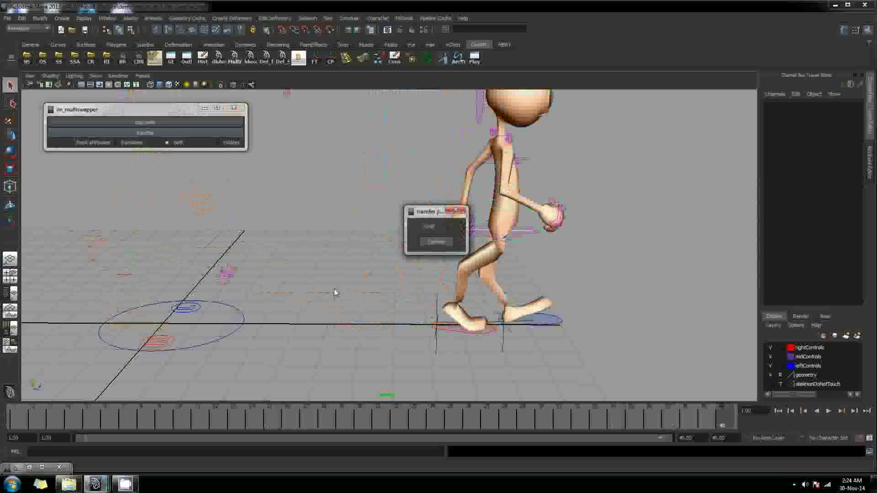
pyautogui.click(229, 274)
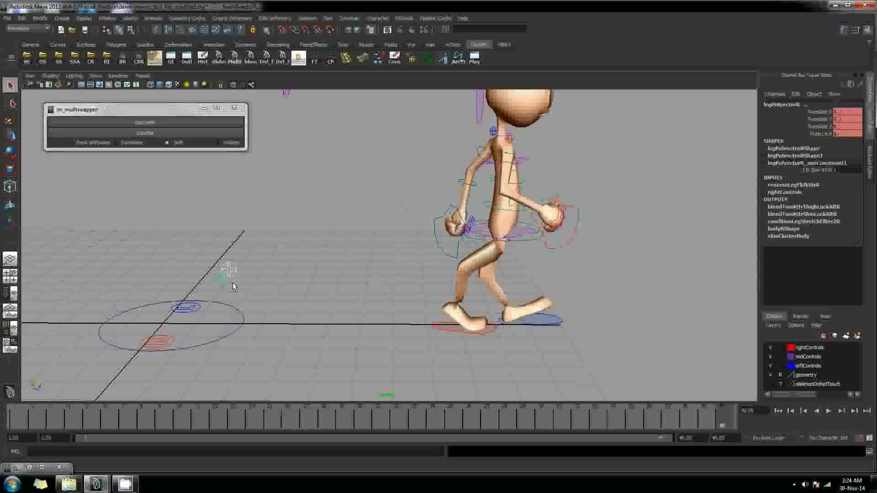
pyautogui.keyDown('shift'); pyautogui.moveTo(229, 416); pyautogui.dragTo(733, 418); pyautogui.keyUp('shift')
pyautogui.rightClick(716, 420)
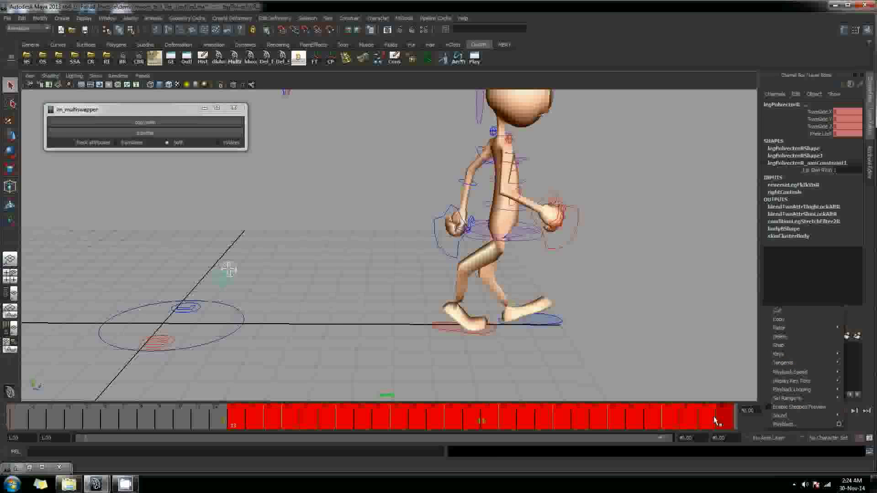
pyautogui.click(780, 337)
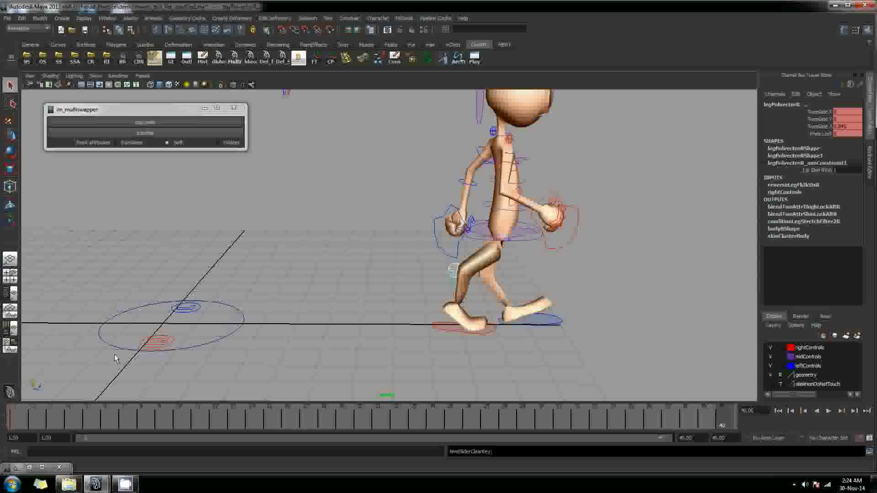
# At frame 1, move both leg pole vector controls farther forward along Z and set a key on them.
pyautogui.click(16, 412)
pyautogui.press('w')
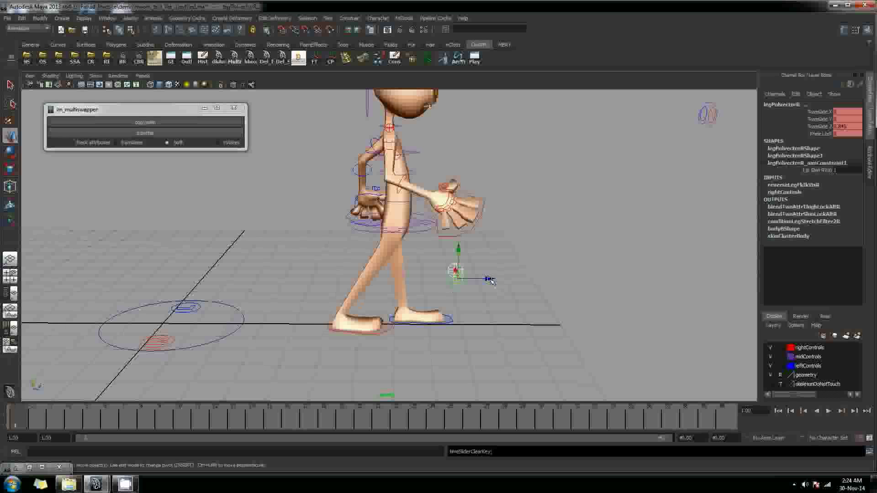
pyautogui.moveTo(491, 278); pyautogui.dragTo(730, 298)
pyautogui.press('s')
pyautogui.moveTo(14, 418); pyautogui.dragTo(278, 417)
pyautogui.click(189, 60)
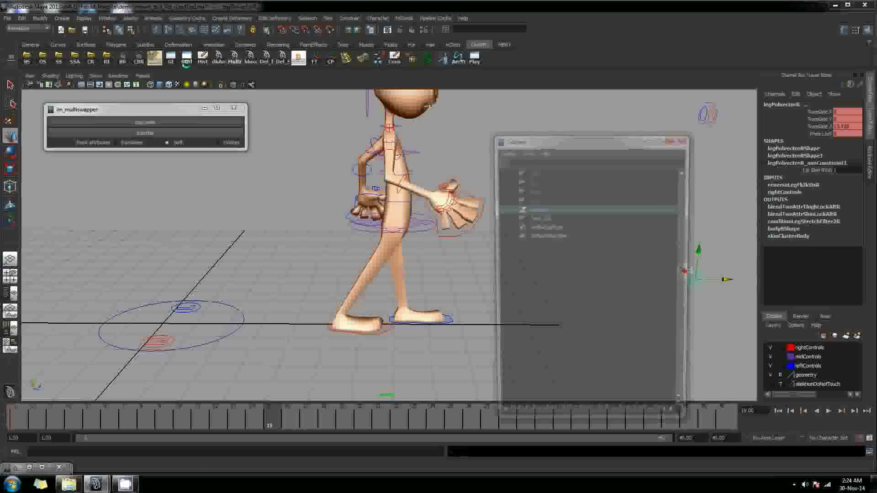
pyautogui.click(680, 138)
# Select the body control and play back the walk through frame 40, checking it from an angled view.
pyautogui.moveTo(268, 417); pyautogui.dragTo(396, 418)
pyautogui.click(414, 245)
pyautogui.click(410, 239)
pyautogui.keyDown('alt'); pyautogui.moveTo(475, 283); pyautogui.dragTo(411, 276); pyautogui.keyUp('alt')
pyautogui.hotkey('alt', 'v')
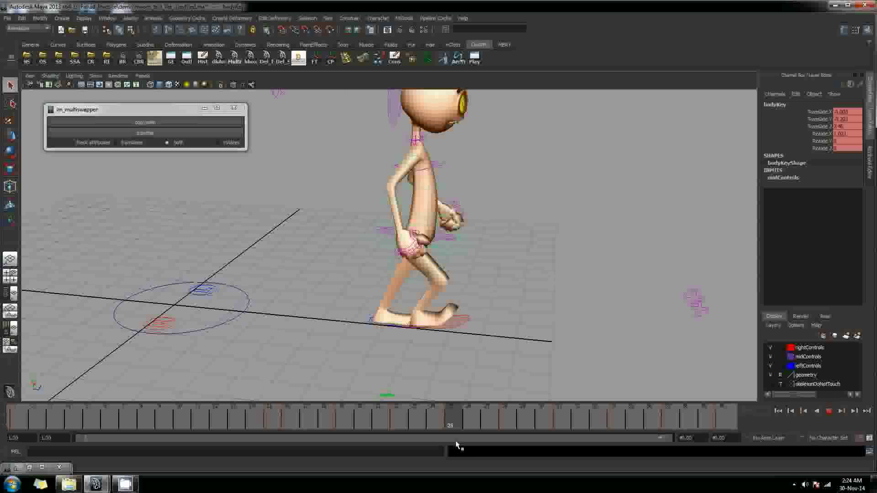
pyautogui.moveTo(645, 412); pyautogui.dragTo(725, 433)
# In the Graph Editor, level the body control's Translate Z key at frame 16 with its frame 15 key.
pyautogui.click(29, 467)
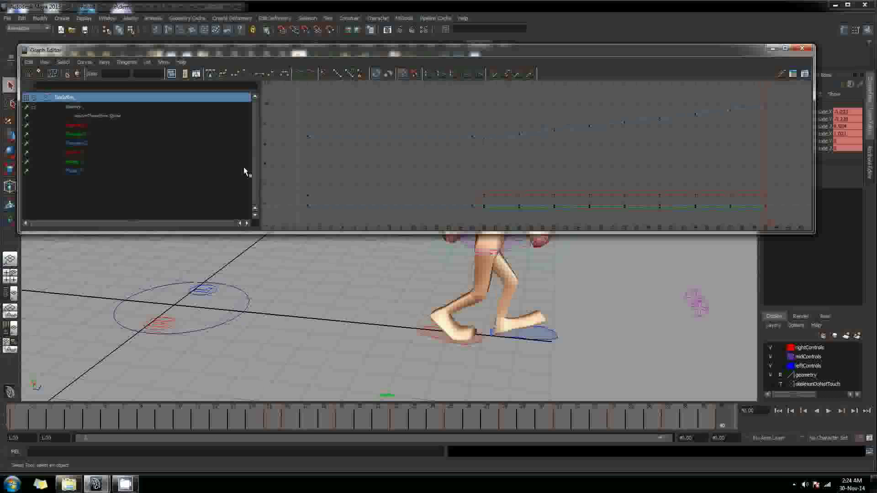
pyautogui.click(82, 134)
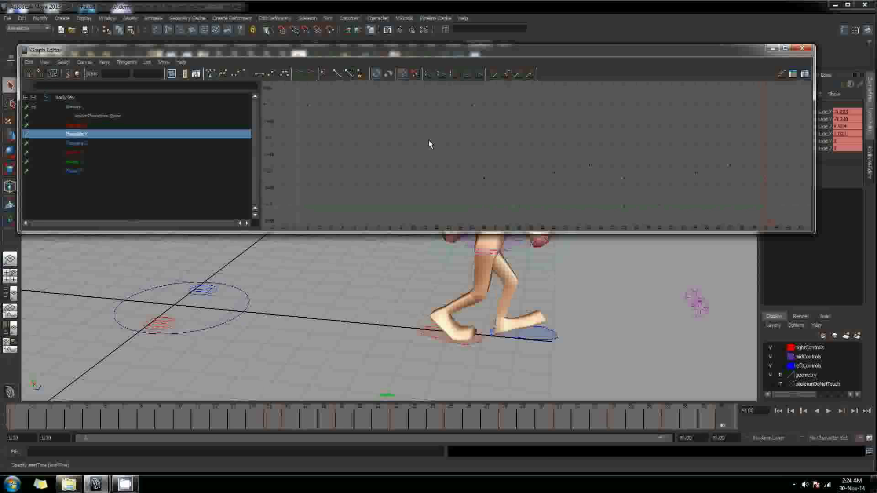
pyautogui.click(87, 144)
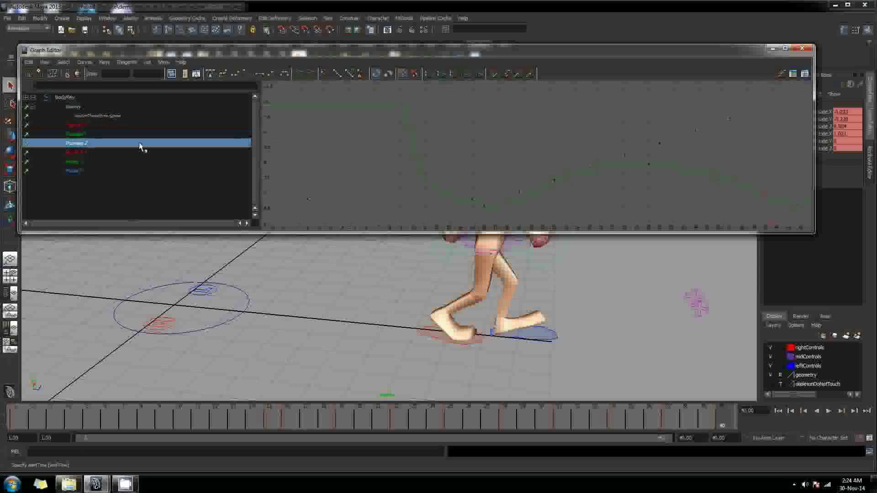
pyautogui.moveTo(350, 215); pyautogui.dragTo(349, 216)
pyautogui.click(287, 419)
pyautogui.press('w')
pyautogui.keyDown('shift'); pyautogui.moveTo(366, 172); pyautogui.dragTo(373, 151, button='middle'); pyautogui.keyUp('shift')
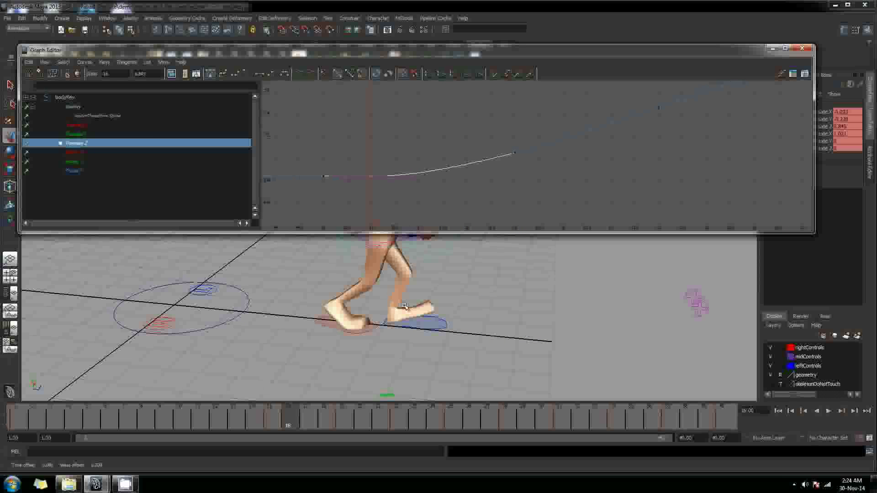
# Move the Graph Editor clear of the legs and display the left foot IK control's Translate Z curve at frame 15.
pyautogui.click(277, 417)
pyautogui.moveTo(540, 53); pyautogui.dragTo(543, 13)
pyautogui.click(435, 324)
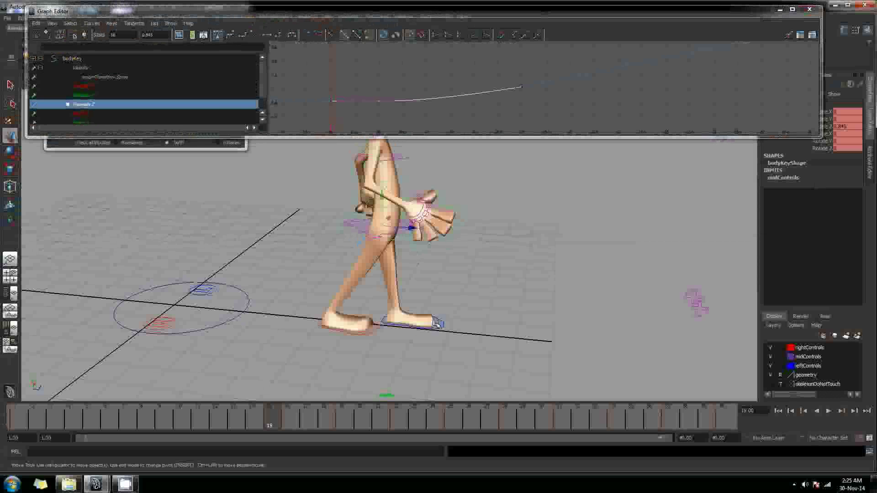
pyautogui.click(436, 324)
pyautogui.click(84, 113)
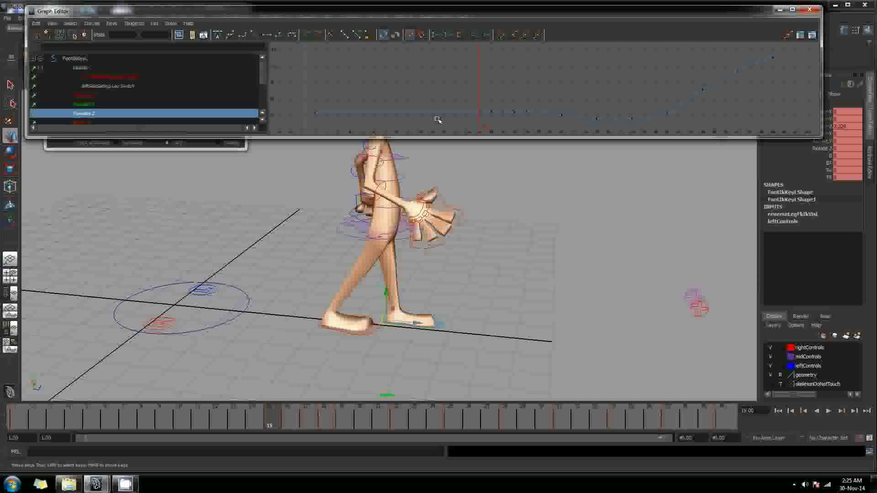
pyautogui.press('f')
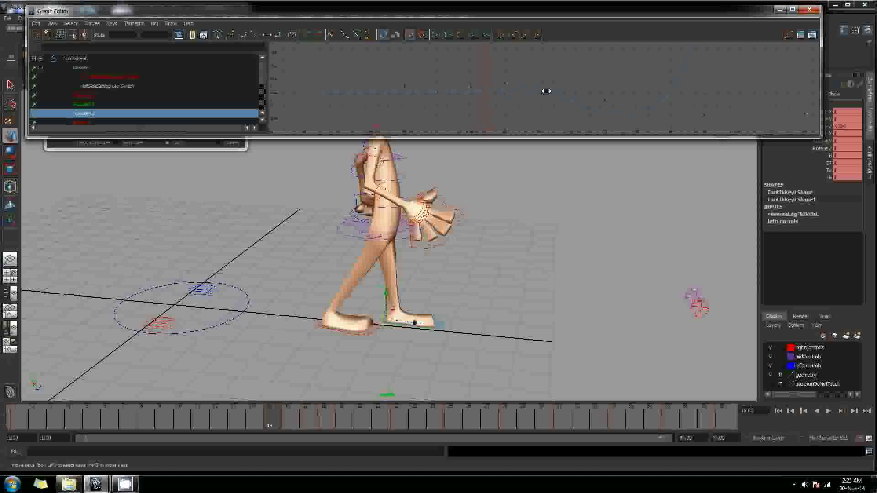
# Raise the left foot IK control's Translate Z key at frame 25 level with the preceding key so the foot stays planted.
pyautogui.moveTo(360, 417); pyautogui.dragTo(392, 417)
pyautogui.moveTo(601, 111); pyautogui.dragTo(624, 73)
pyautogui.moveTo(394, 418)
pyautogui.mouseDown()
pyautogui.moveTo(333, 417)
pyautogui.moveTo(389, 421)
pyautogui.mouseUp()
pyautogui.moveTo(452, 417)
pyautogui.mouseDown()
pyautogui.moveTo(486, 416)
pyautogui.moveTo(443, 423)
pyautogui.moveTo(451, 421)
pyautogui.mouseUp()
pyautogui.keyDown('alt'); pyautogui.moveTo(671, 103); pyautogui.dragTo(634, 100, button='middle'); pyautogui.keyUp('alt')
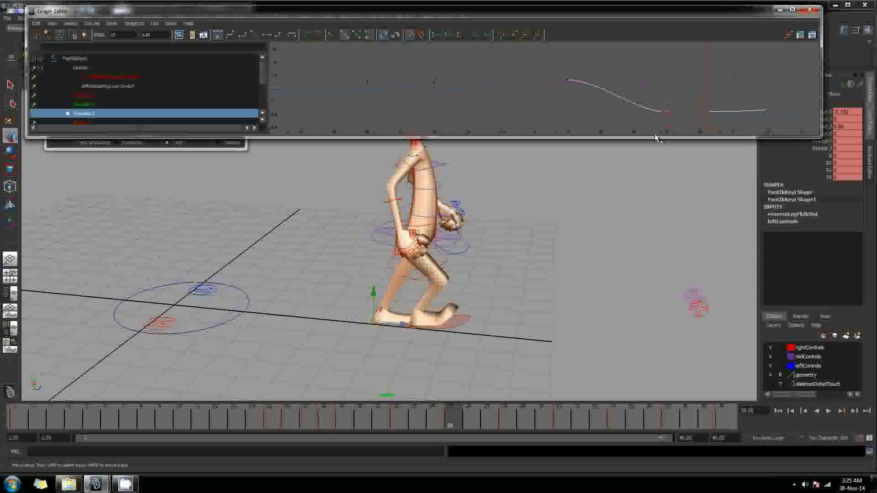
pyautogui.keyDown('shift'); pyautogui.moveTo(677, 83); pyautogui.dragTo(677, 67, button='middle'); pyautogui.keyUp('shift')
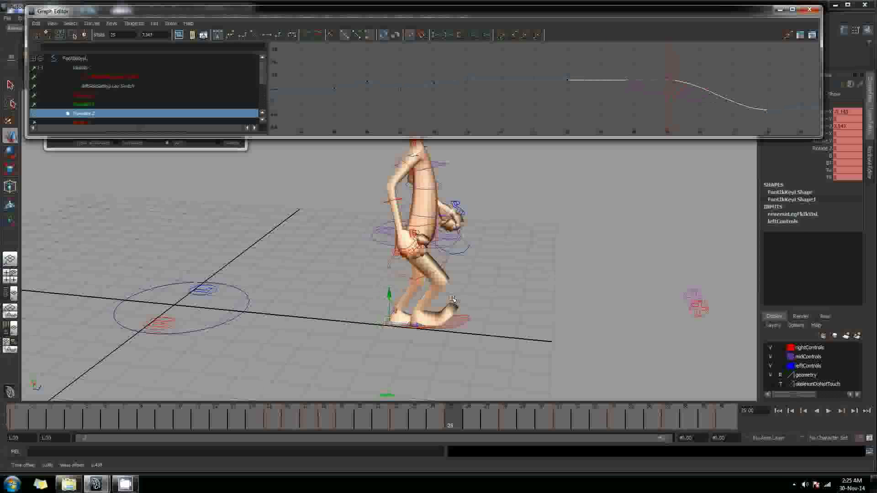
# Minimize the Graph Editor and play back the walk, examining the left foot's contact around frames 23 to 30.
pyautogui.hotkey('alt', 'v')
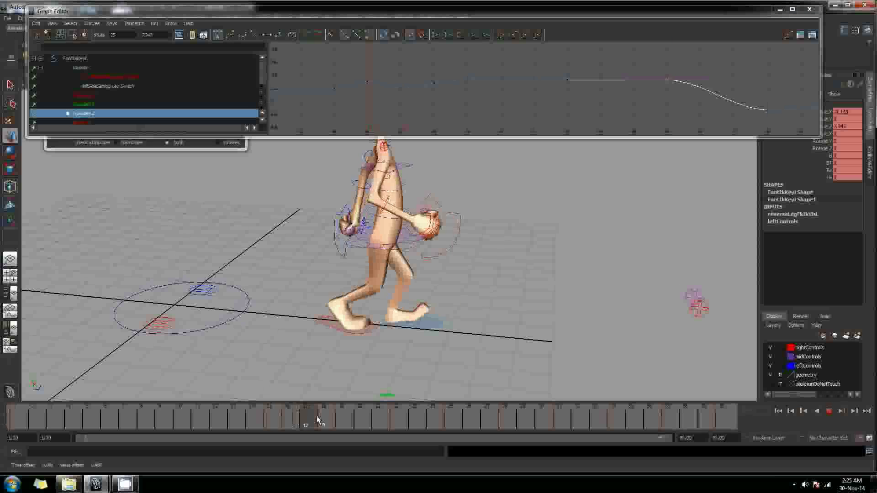
pyautogui.hotkey('alt', 'v')
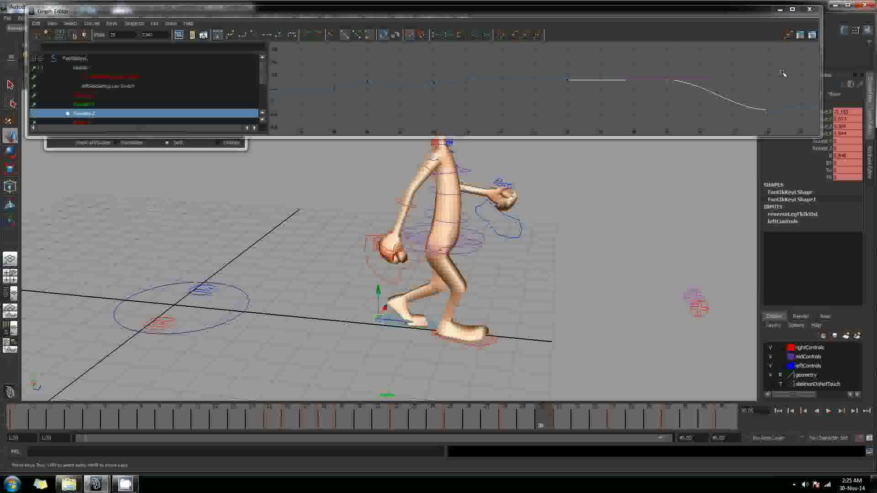
pyautogui.click(781, 12)
pyautogui.moveTo(462, 332)
pyautogui.keyDown('alt'); pyautogui.mouseDown()
pyautogui.moveTo(347, 321)
pyautogui.moveTo(501, 305)
pyautogui.moveTo(444, 329)
pyautogui.mouseUp(); pyautogui.keyUp('alt')
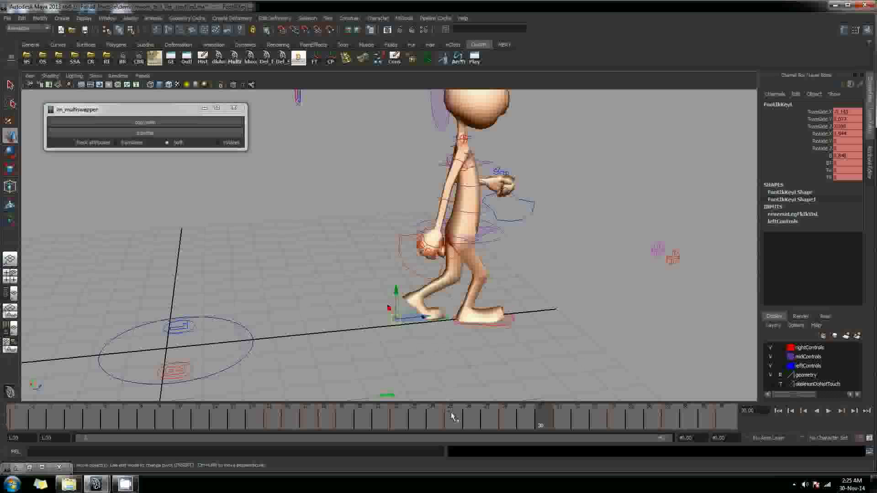
pyautogui.hotkey('alt', 'v')
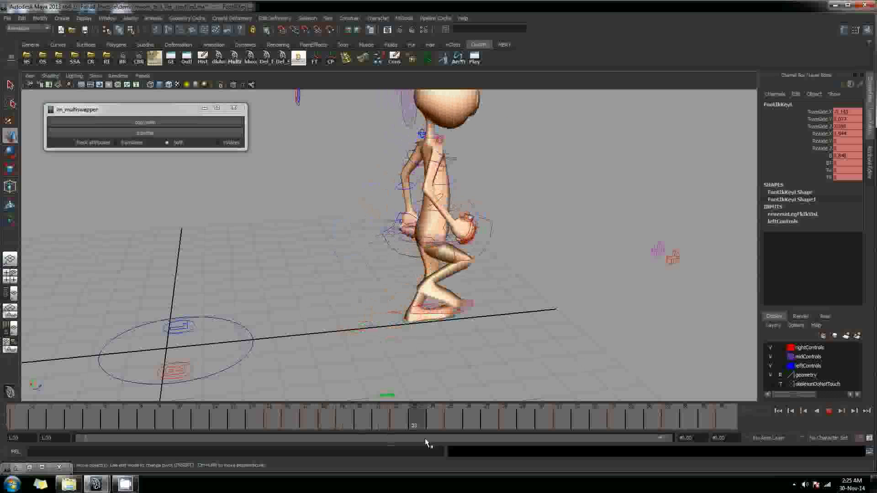
pyautogui.moveTo(520, 449)
pyautogui.mouseDown()
pyautogui.moveTo(355, 447)
pyautogui.moveTo(397, 423)
pyautogui.moveTo(464, 415)
pyautogui.moveTo(389, 427)
pyautogui.moveTo(448, 419)
pyautogui.mouseUp()
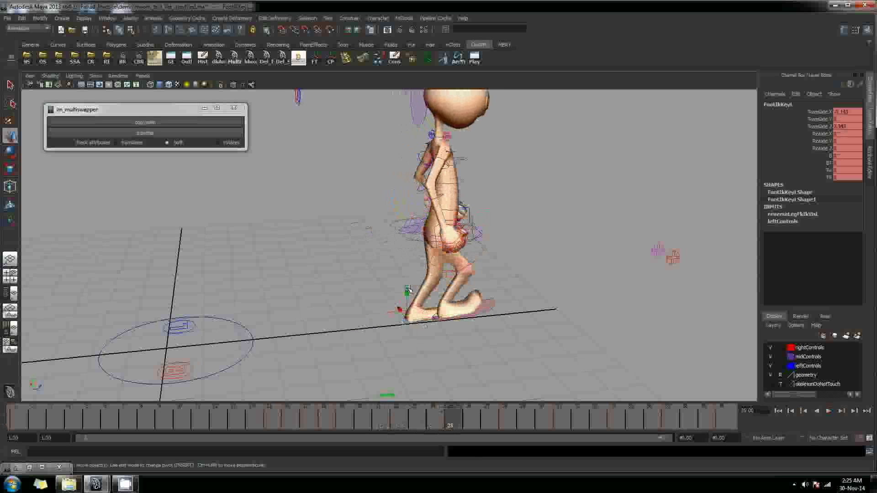
pyautogui.hotkey('alt', 'v')
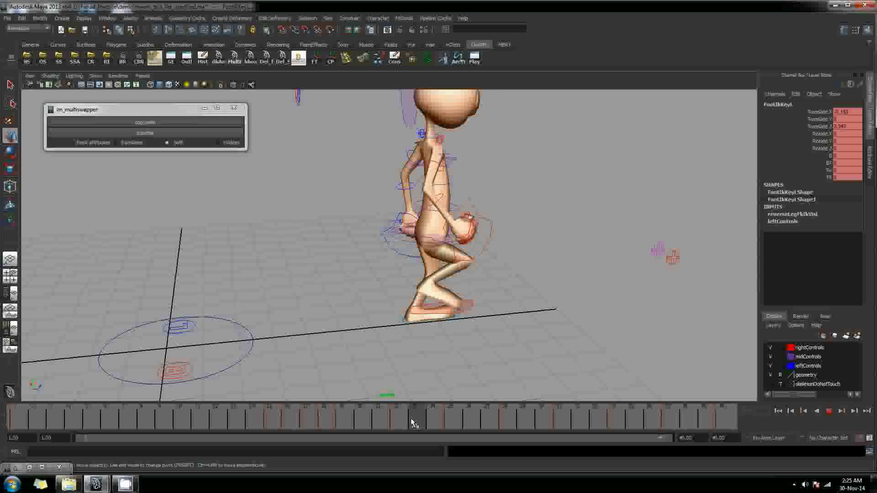
pyautogui.moveTo(448, 413); pyautogui.dragTo(531, 410)
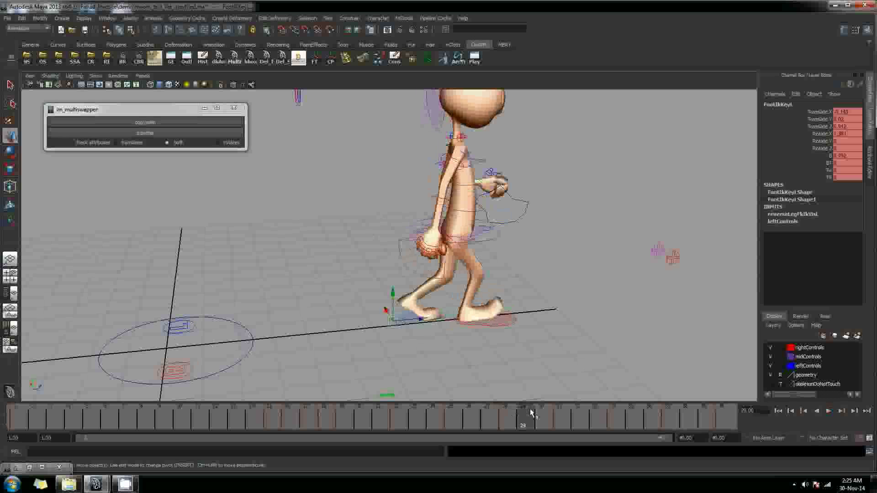
# Select the body control and replay the walk from a low side view, examining the body's movement around frames 15 and 16.
pyautogui.press('q')
pyautogui.click(438, 351)
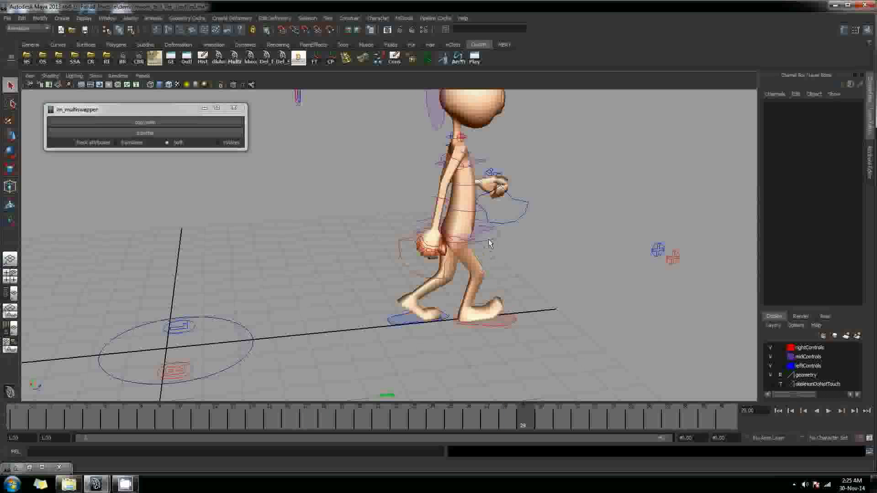
pyautogui.click(489, 243)
pyautogui.hotkey('alt', 'v')
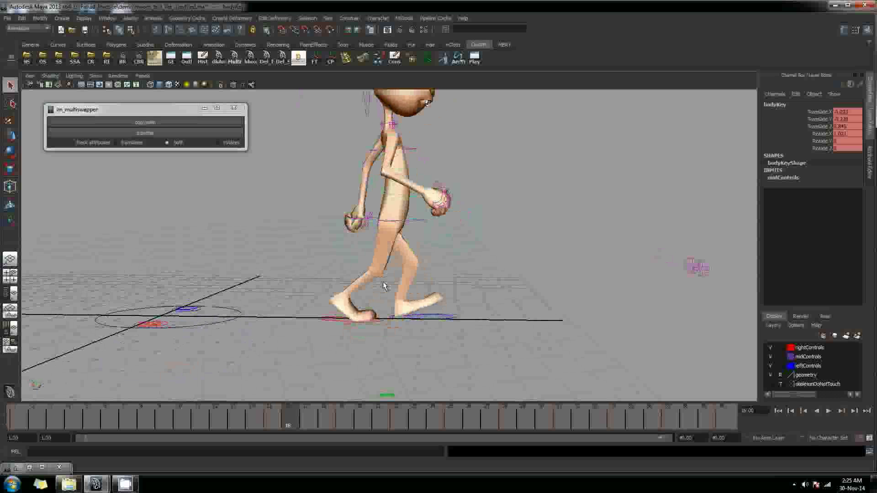
pyautogui.moveTo(273, 418)
pyautogui.mouseDown()
pyautogui.moveTo(484, 417)
pyautogui.moveTo(305, 417)
pyautogui.moveTo(271, 426)
pyautogui.mouseUp()
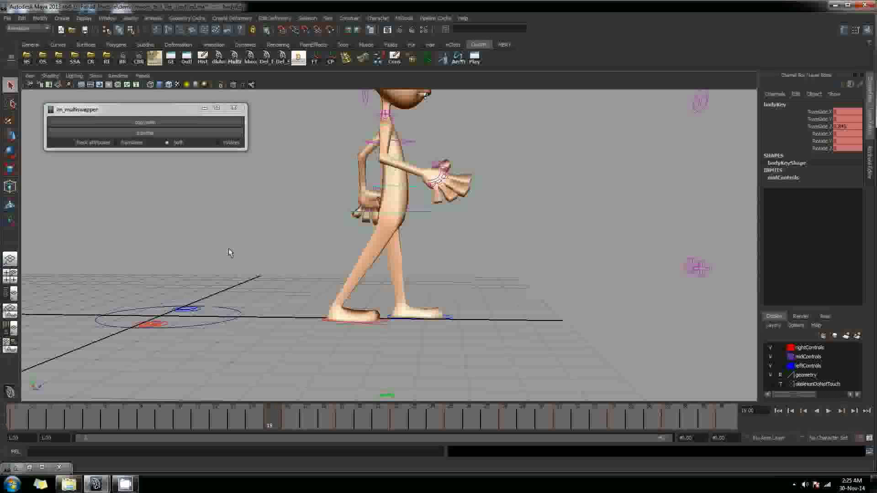
# Close the multiswapper window and open the scene with the robot-like character, discarding the changes to the walk scene.
pyautogui.click(238, 109)
pyautogui.click(45, 59)
pyautogui.click(203, 135)
pyautogui.click(528, 346)
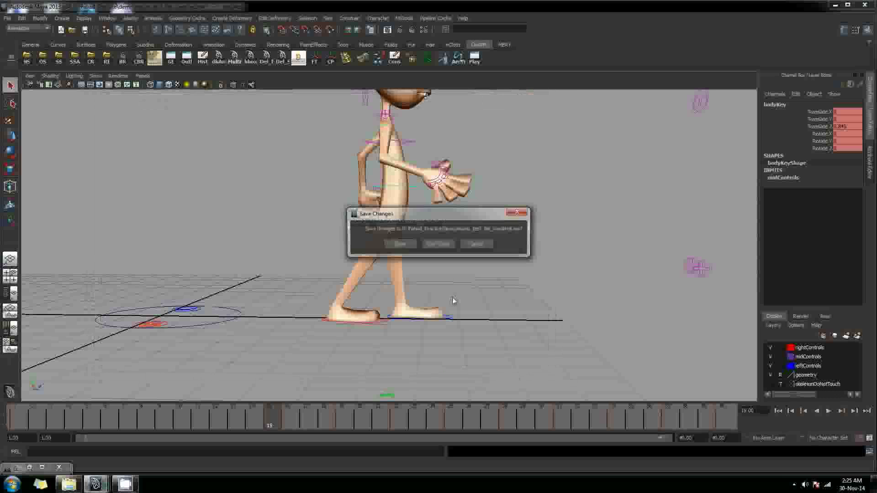
pyautogui.click(436, 246)
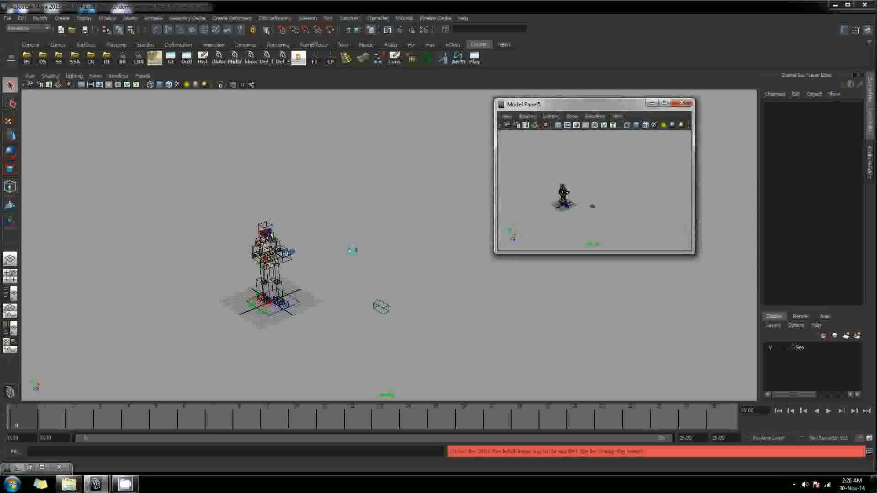
# Minimize the floating model panel and show the main viewport through the scene's camera framing the character, with smooth shading.
pyautogui.click(652, 103)
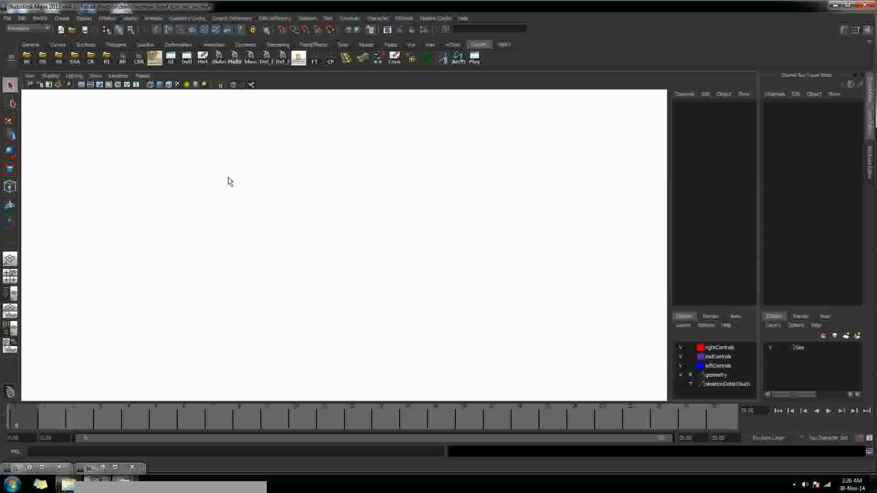
pyautogui.press('space')
pyautogui.click(143, 77)
pyautogui.moveTo(162, 85)
pyautogui.click(225, 87)
pyautogui.press('space')
pyautogui.press('5')
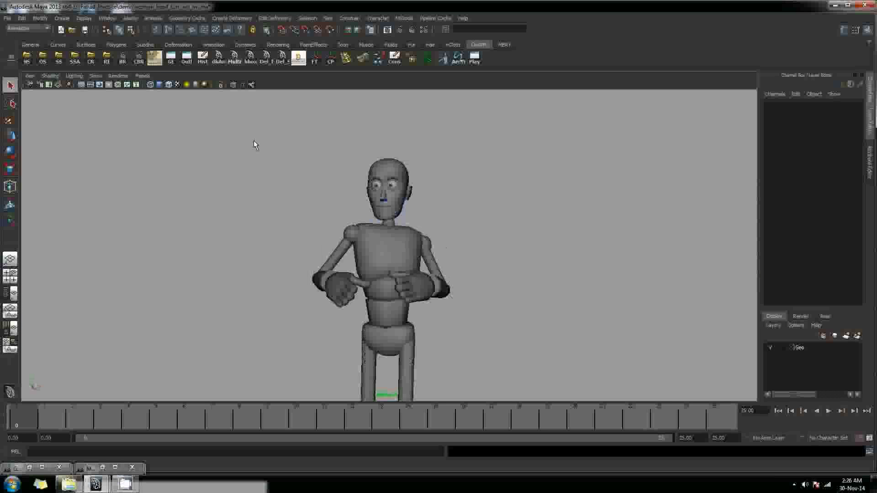
# Play back and scrub the character's arm animation from frame 0 to 25 to examine its hand movement.
pyautogui.moveTo(23, 413)
pyautogui.mouseDown()
pyautogui.moveTo(447, 417)
pyautogui.moveTo(709, 432)
pyautogui.mouseUp()
pyautogui.click(22, 414)
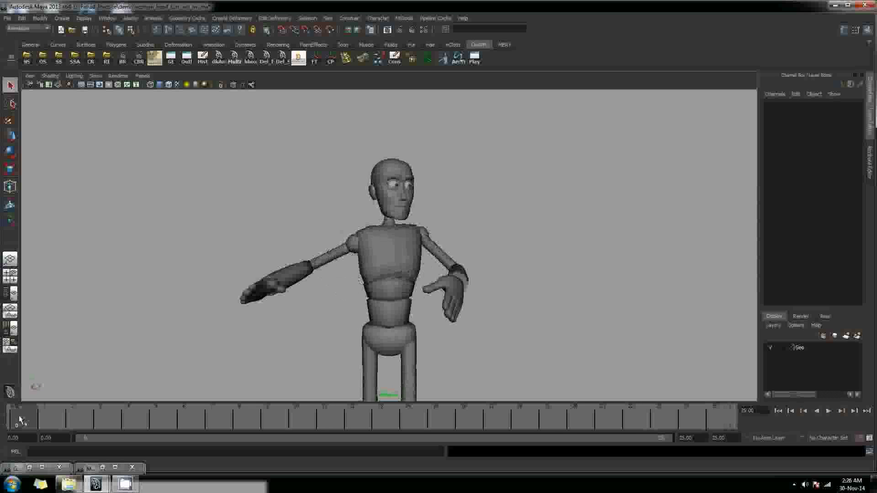
pyautogui.click(830, 412)
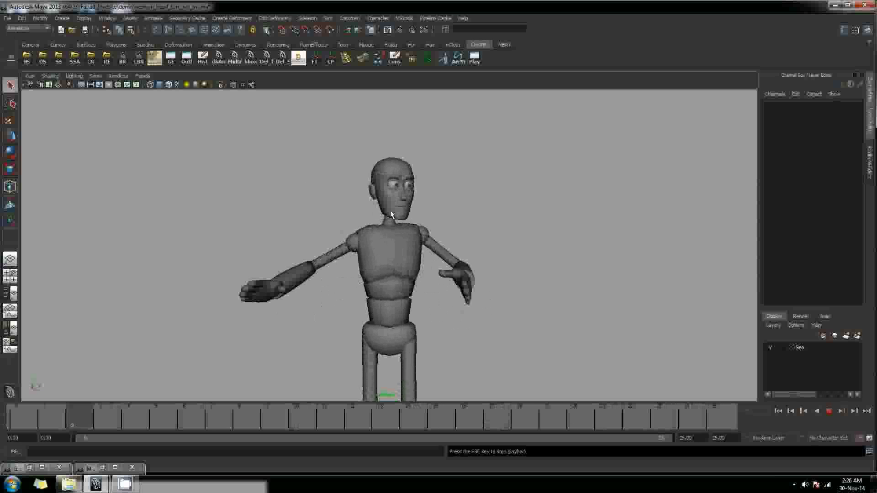
pyautogui.click(830, 412)
pyautogui.moveTo(65, 423); pyautogui.dragTo(25, 429)
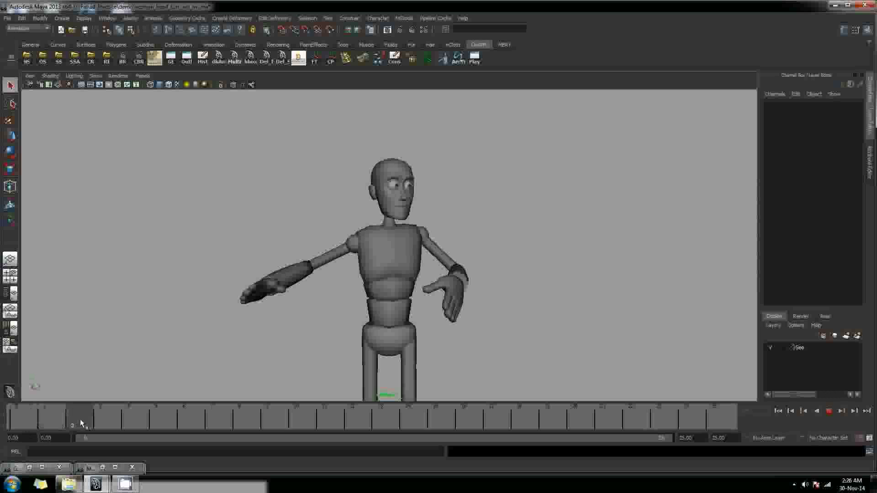
pyautogui.moveTo(80, 413)
pyautogui.mouseDown()
pyautogui.moveTo(520, 429)
pyautogui.moveTo(714, 423)
pyautogui.mouseUp()
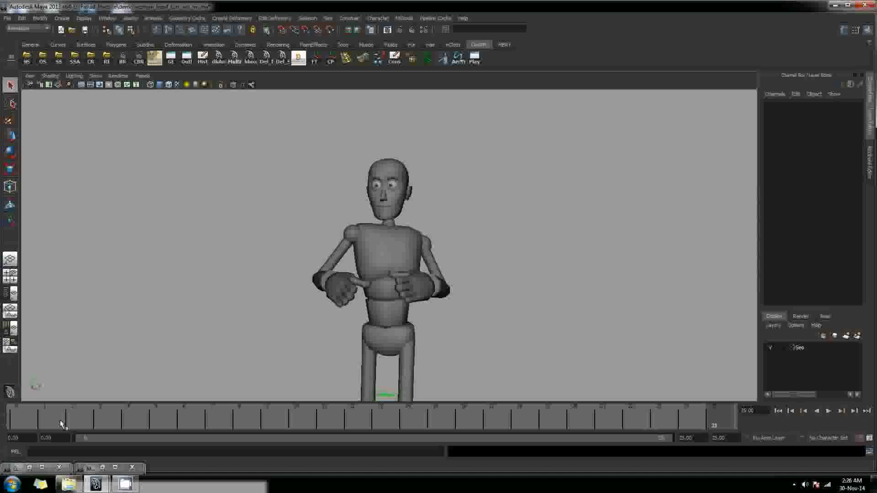
# Restore the floating model panel, select all the character's controls and set the tangents of all their keys from frame 0 to 25 to Auto.
pyautogui.click(102, 467)
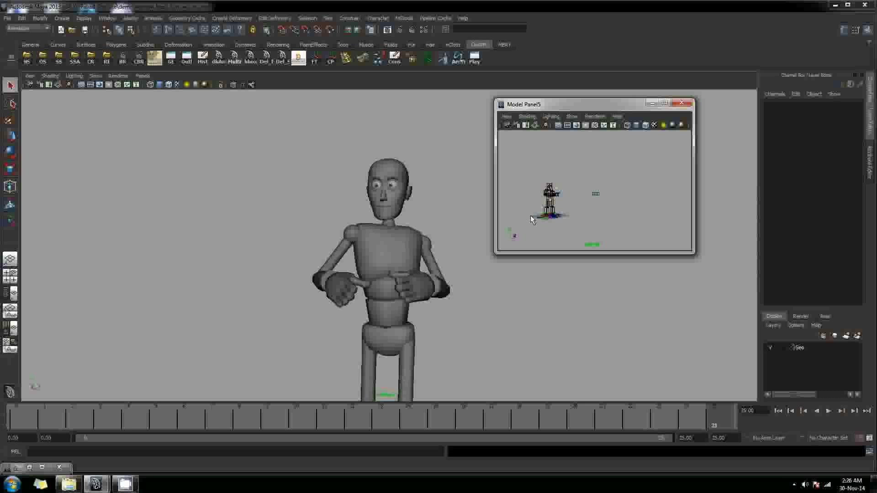
pyautogui.click(540, 183)
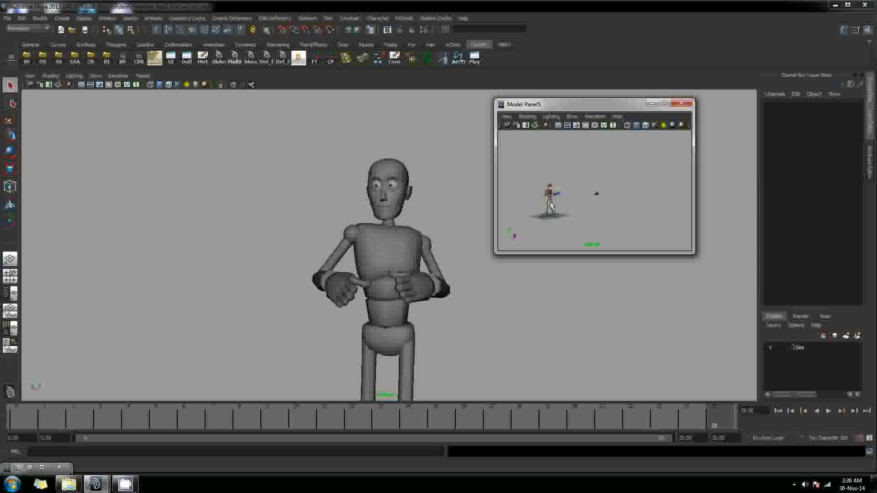
pyautogui.click(551, 206)
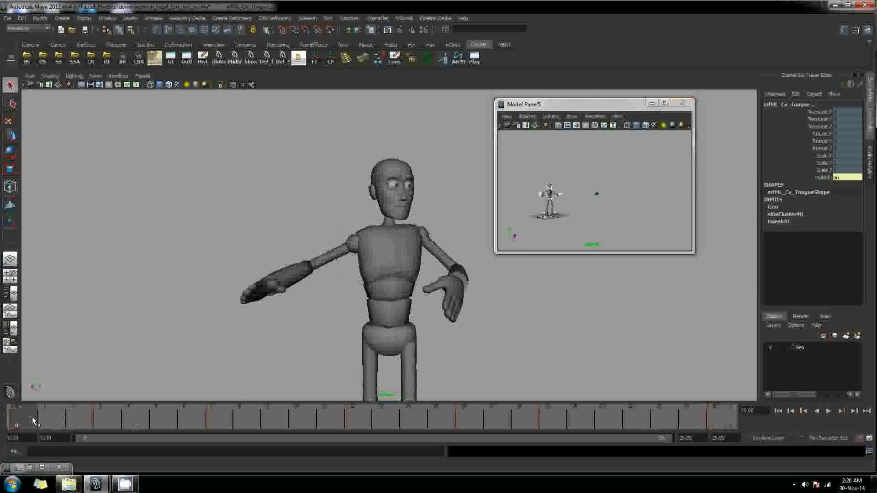
pyautogui.doubleClick(23, 419)
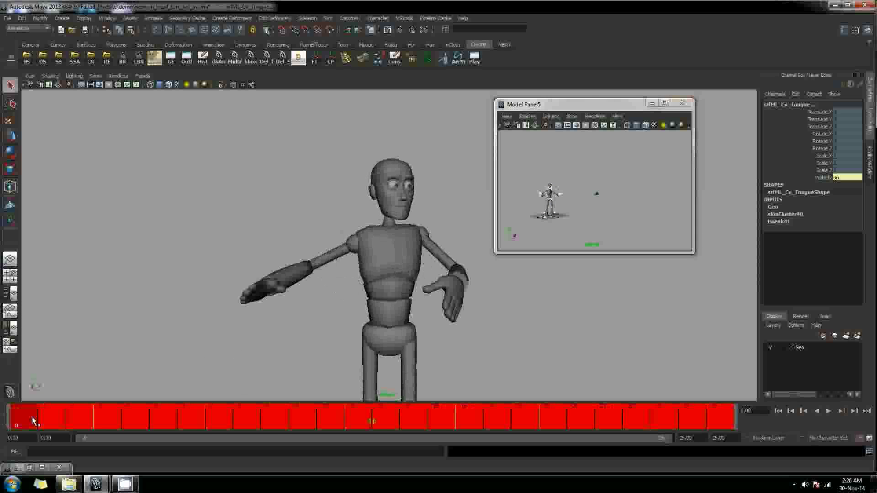
pyautogui.rightClick(32, 417)
pyautogui.moveTo(85, 352)
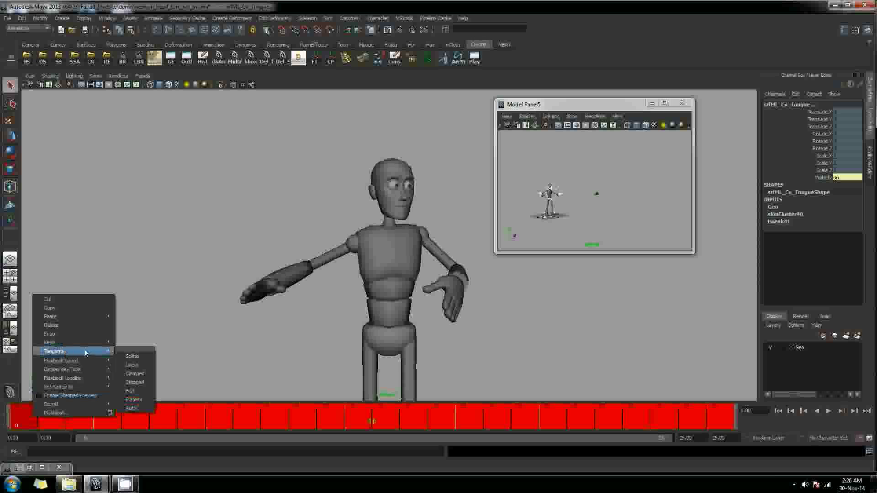
pyautogui.click(136, 410)
# Scrub the opening frames and select the left arm's IK control in a close-up of the hand in the floating panel.
pyautogui.moveTo(34, 424); pyautogui.dragTo(184, 420)
pyautogui.keyDown('alt'); pyautogui.moveTo(559, 157); pyautogui.dragTo(584, 212); pyautogui.keyUp('alt')
pyautogui.scroll(6, 604, 204)
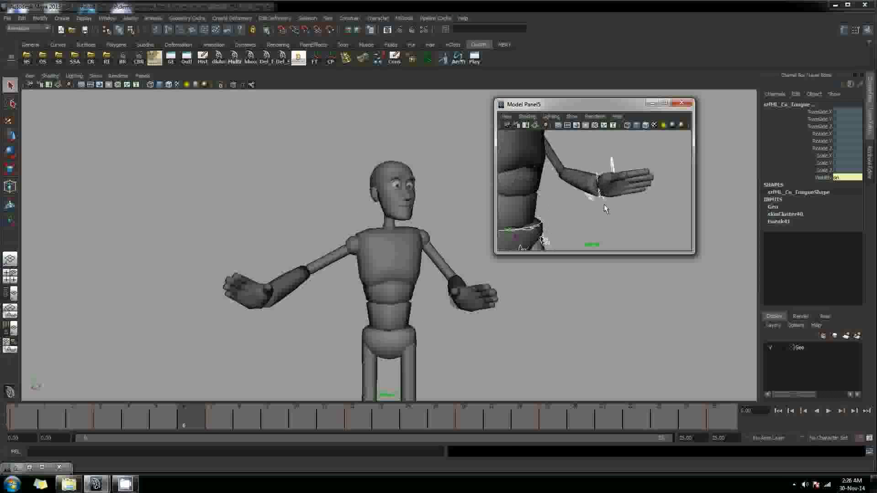
pyautogui.click(604, 199)
pyautogui.moveTo(132, 414)
pyautogui.mouseDown()
pyautogui.moveTo(39, 424)
pyautogui.moveTo(121, 420)
pyautogui.mouseUp()
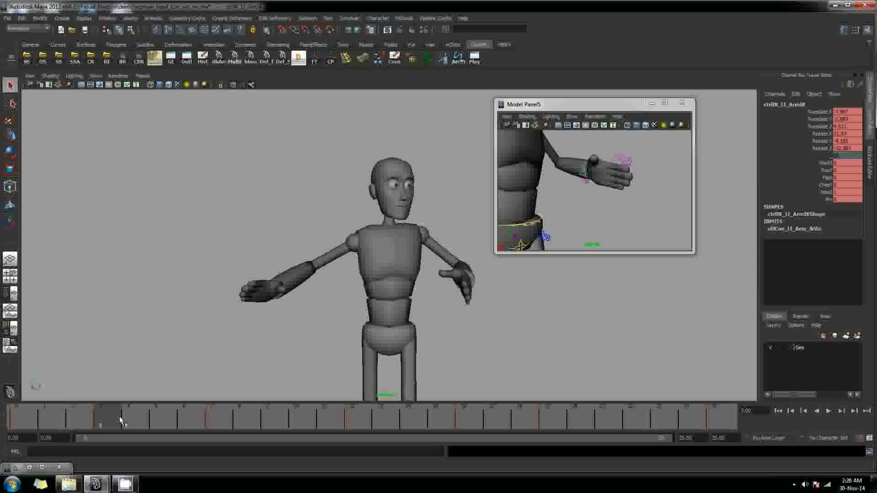
# Step back and forth through the left arm control's keyframes up to frame 25 and play the animation, examining its space attributes.
pyautogui.press('.')
pyautogui.press(',')
pyautogui.press(',')
pyautogui.press('.')
pyautogui.press('.')
pyautogui.press('.')
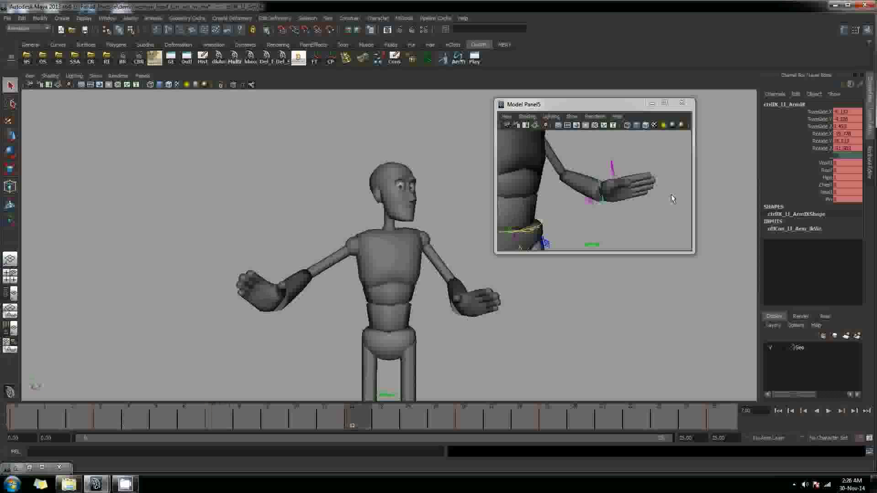
pyautogui.press('.')
pyautogui.press('.')
pyautogui.press('.')
pyautogui.press('.')
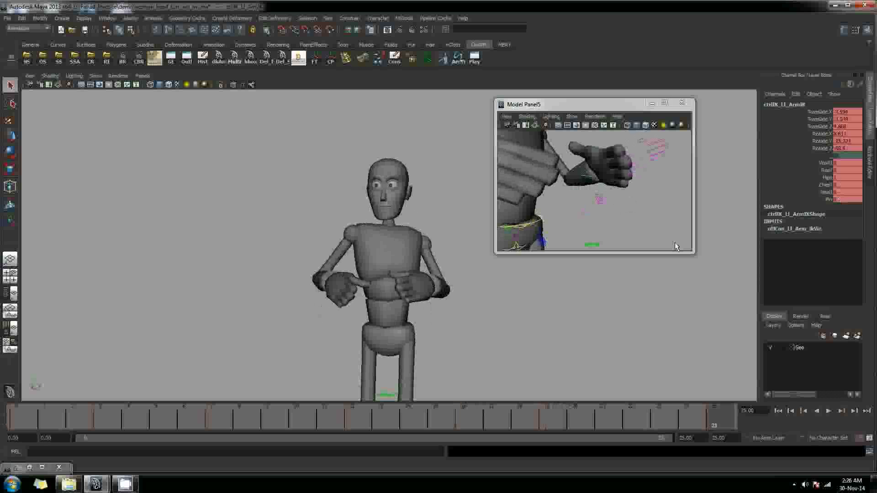
pyautogui.press(',')
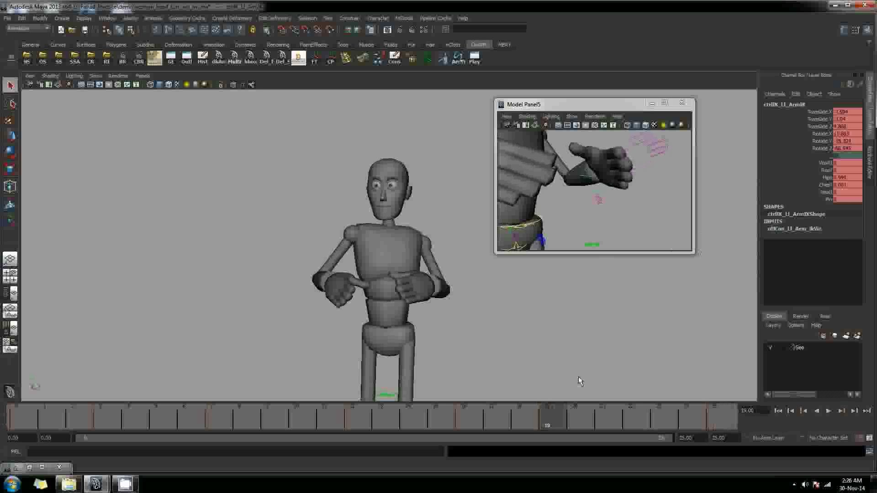
pyautogui.press(',')
pyautogui.press(',')
pyautogui.press('.')
pyautogui.press('.')
pyautogui.press('.')
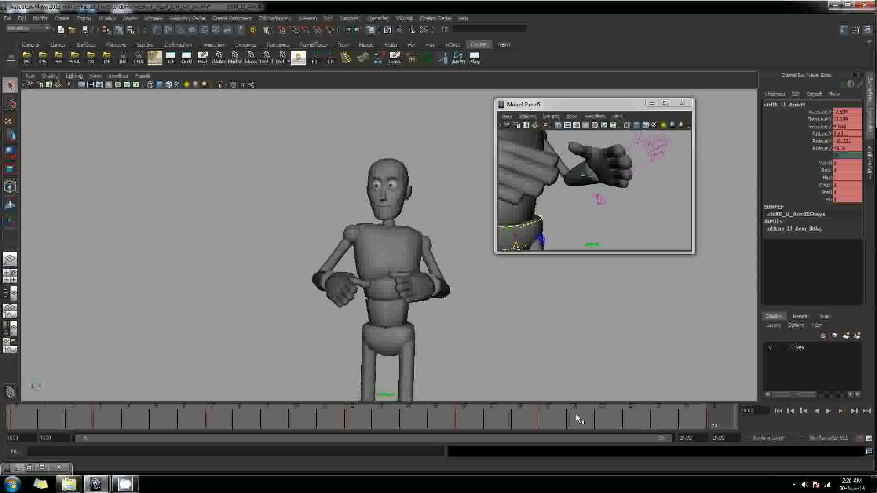
pyautogui.hotkey('alt', 'v')
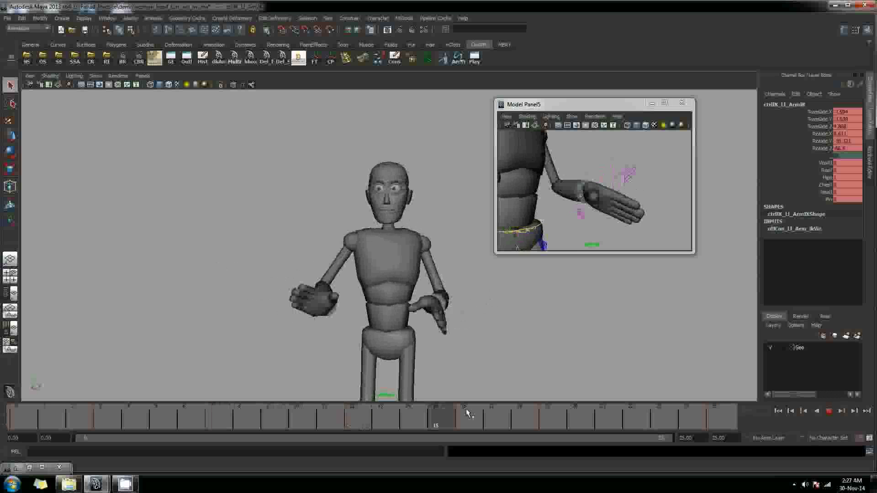
# Select the upper spine FK control behind the neck and replay the animation from frame 0, examining the head's movement.
pyautogui.keyDown('alt'); pyautogui.moveTo(645, 212); pyautogui.dragTo(626, 196); pyautogui.keyUp('alt')
pyautogui.keyDown('alt'); pyautogui.moveTo(607, 151); pyautogui.dragTo(599, 205, button='middle'); pyautogui.keyUp('alt')
pyautogui.keyDown('alt'); pyautogui.moveTo(558, 182); pyautogui.dragTo(573, 177); pyautogui.keyUp('alt')
pyautogui.click(573, 178)
pyautogui.click(127, 408)
pyautogui.click(27, 424)
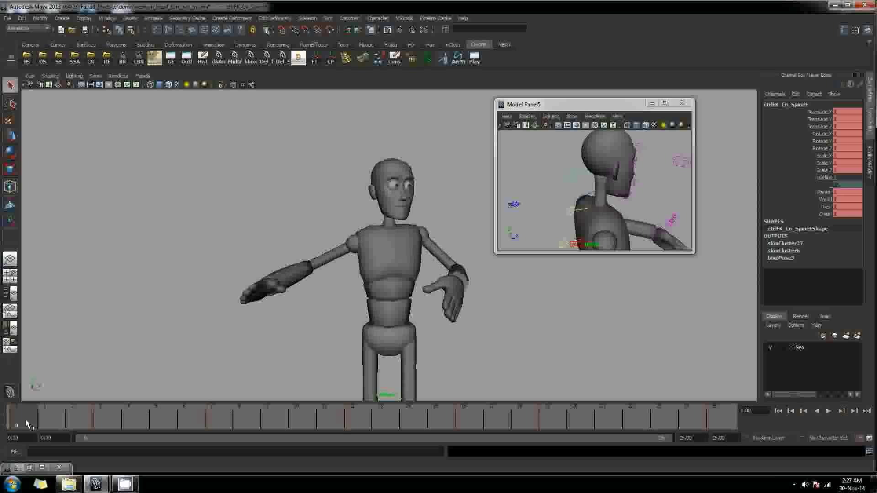
pyautogui.hotkey('alt', 'v')
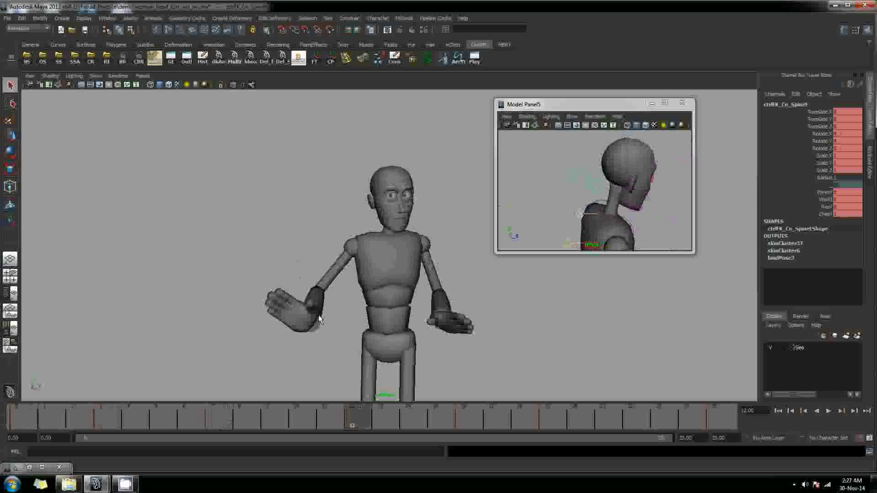
# Examine the upper spine control's Rotate, Parent, World, Root and Chest curves in the Graph Editor, then minimize it.
pyautogui.click(170, 58)
pyautogui.press('f')
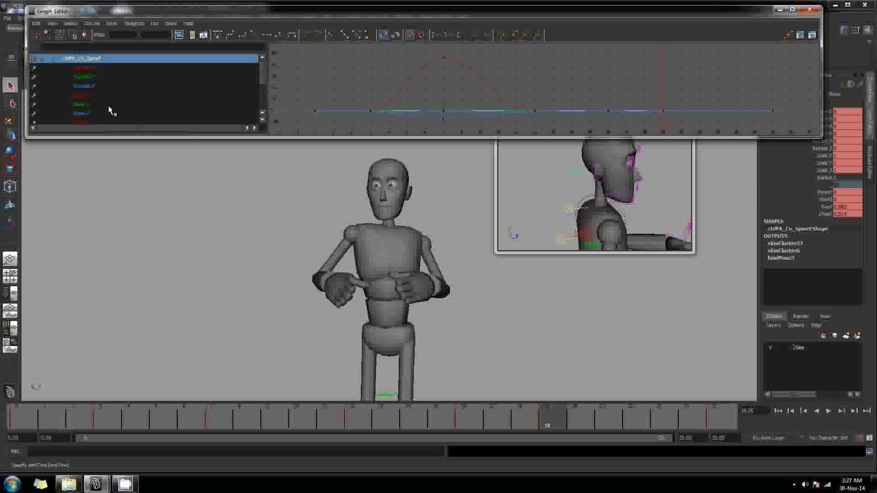
pyautogui.click(92, 106)
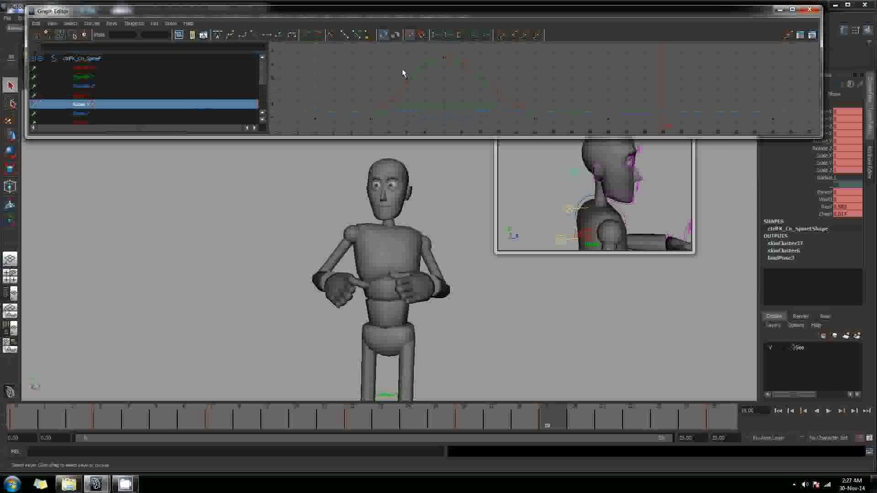
pyautogui.click(108, 121)
pyautogui.scroll(-3, 107, 120)
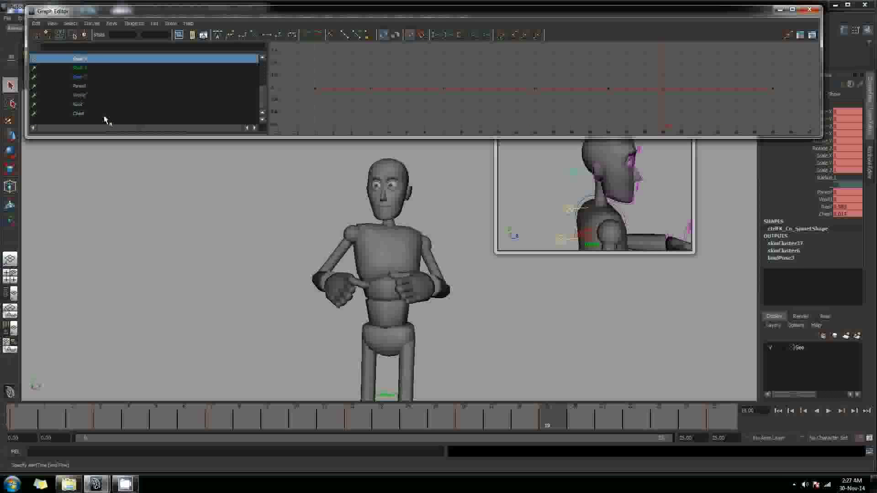
pyautogui.click(82, 86)
pyautogui.click(81, 96)
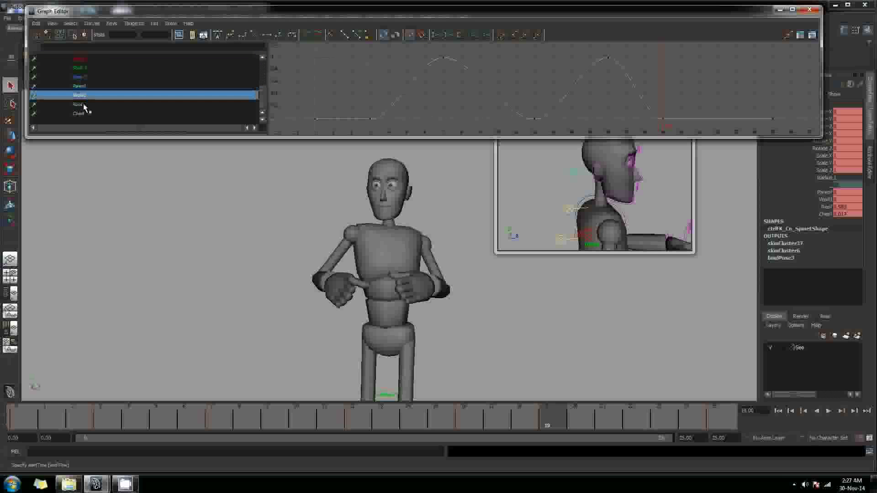
pyautogui.click(82, 105)
pyautogui.click(81, 114)
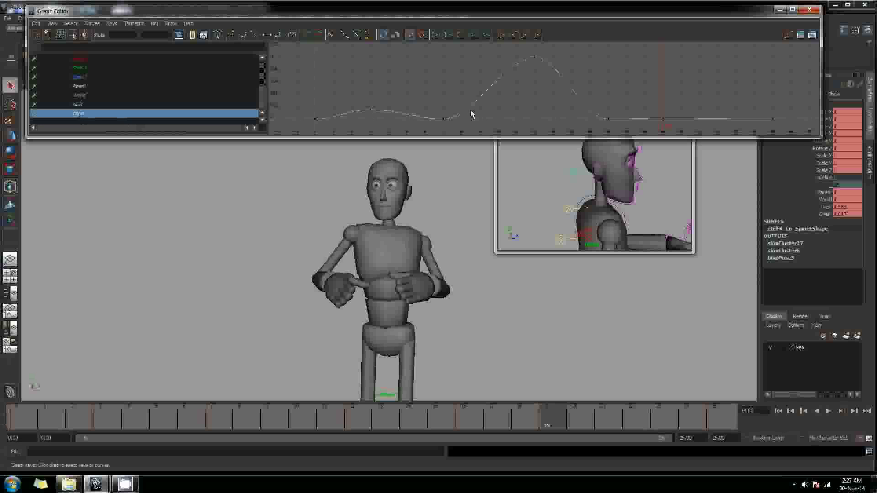
pyautogui.keyDown('alt'); pyautogui.moveTo(602, 192); pyautogui.dragTo(590, 167, button='middle'); pyautogui.keyUp('alt')
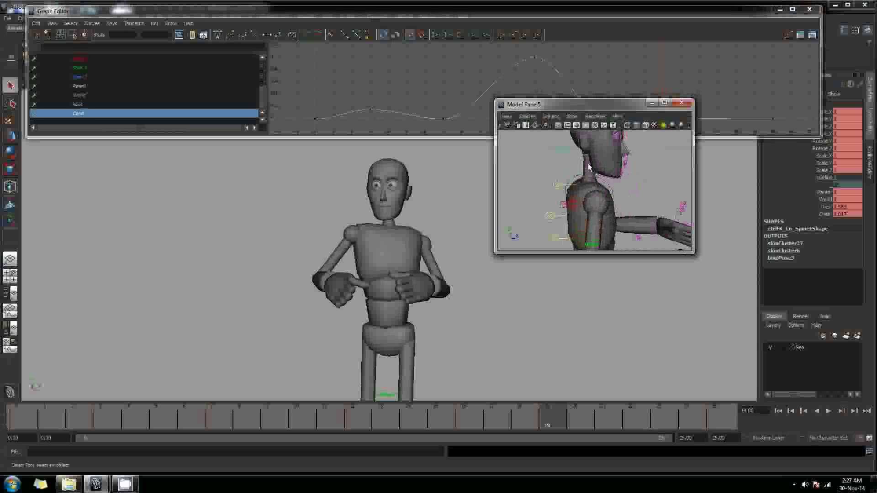
pyautogui.click(780, 9)
# Select both arm IK controls and the upper spine FK control, and copy their animation with the multiswapper.
pyautogui.press('f')
pyautogui.keyDown('alt'); pyautogui.moveTo(576, 190); pyautogui.dragTo(594, 194, button='right'); pyautogui.keyUp('alt')
pyautogui.keyDown('alt'); pyautogui.moveTo(594, 194); pyautogui.dragTo(558, 199); pyautogui.keyUp('alt')
pyautogui.keyDown('alt'); pyautogui.moveTo(558, 198); pyautogui.dragTo(586, 201, button='right'); pyautogui.keyUp('alt')
pyautogui.click(586, 204)
pyautogui.keyDown('alt'); pyautogui.moveTo(586, 204); pyautogui.dragTo(586, 174); pyautogui.keyUp('alt')
pyautogui.click(639, 207)
pyautogui.keyDown('alt'); pyautogui.moveTo(585, 174); pyautogui.dragTo(604, 205, button='middle'); pyautogui.keyUp('alt')
pyautogui.keyDown('alt'); pyautogui.moveTo(605, 204); pyautogui.dragTo(618, 197, button='right'); pyautogui.keyUp('alt')
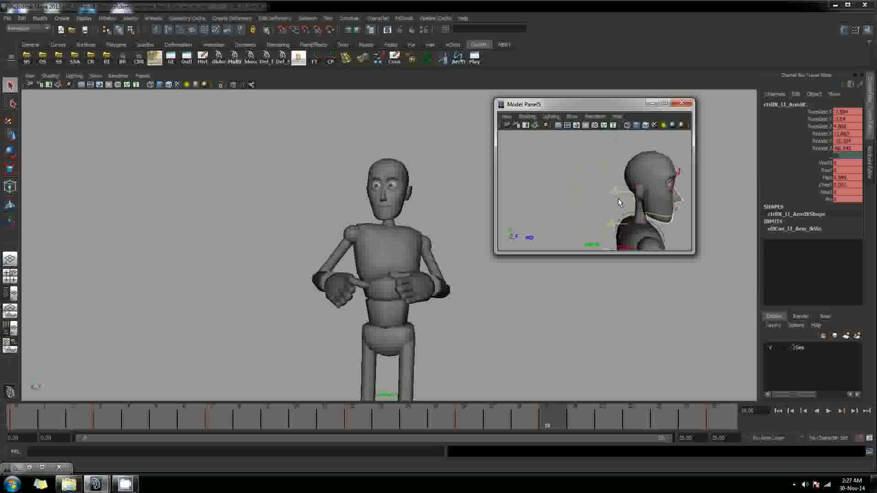
pyautogui.click(619, 193)
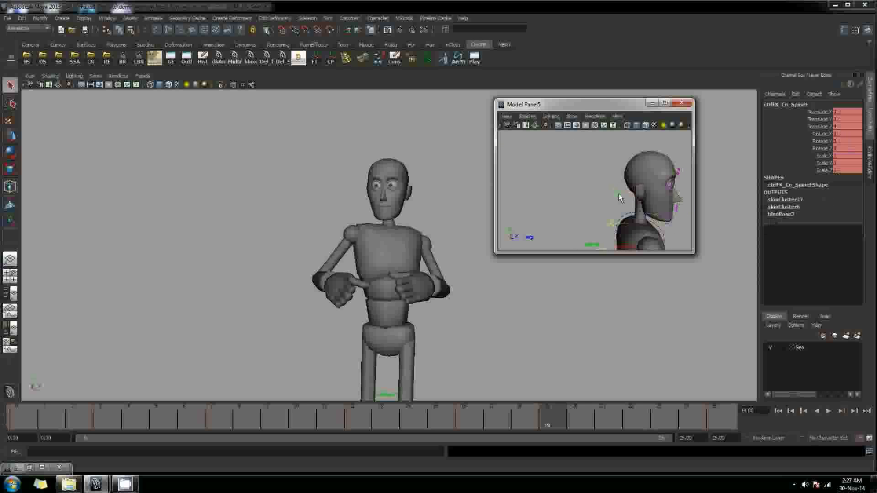
pyautogui.click(235, 58)
pyautogui.click(157, 122)
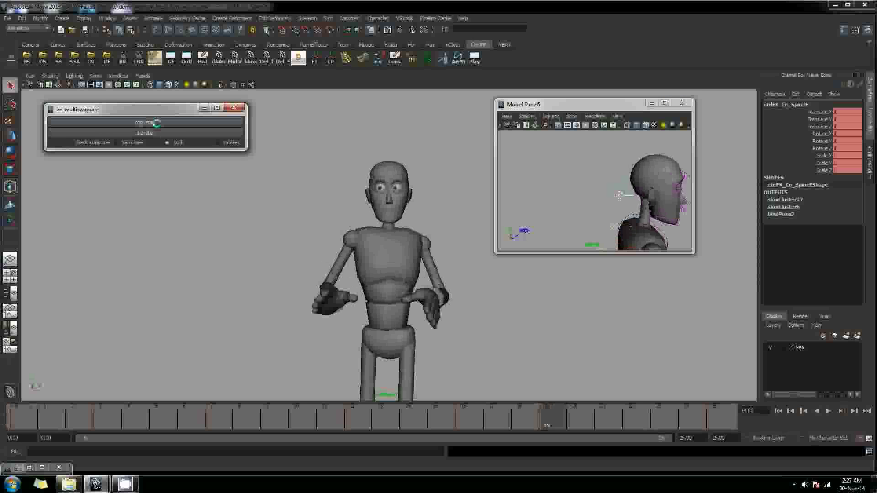
pyautogui.click(449, 246)
# Delete the keys on the right arm IK control's space attributes, World, Root, Hips, Chest, Head and Pin.
pyautogui.keyDown('alt'); pyautogui.moveTo(605, 209); pyautogui.dragTo(574, 161, button='middle'); pyautogui.keyUp('alt')
pyautogui.keyDown('alt'); pyautogui.moveTo(603, 181); pyautogui.dragTo(576, 175, button='right'); pyautogui.keyUp('alt')
pyautogui.keyDown('alt'); pyautogui.moveTo(575, 176); pyautogui.dragTo(561, 169, button='middle'); pyautogui.keyUp('alt')
pyautogui.keyDown('alt'); pyautogui.moveTo(561, 170); pyautogui.dragTo(585, 177, button='right'); pyautogui.keyUp('alt')
pyautogui.click(615, 206)
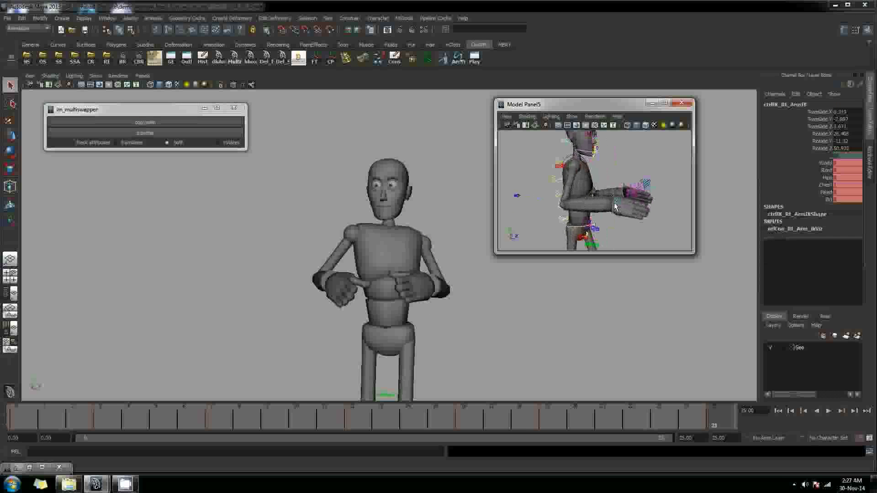
pyautogui.keyDown('alt'); pyautogui.moveTo(614, 206); pyautogui.dragTo(626, 198); pyautogui.keyUp('alt')
pyautogui.moveTo(817, 163); pyautogui.dragTo(818, 199)
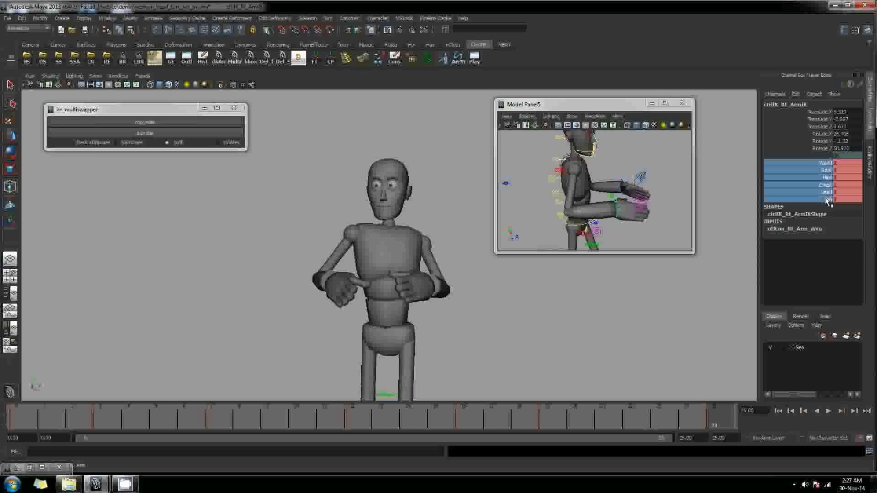
pyautogui.rightClick(822, 201)
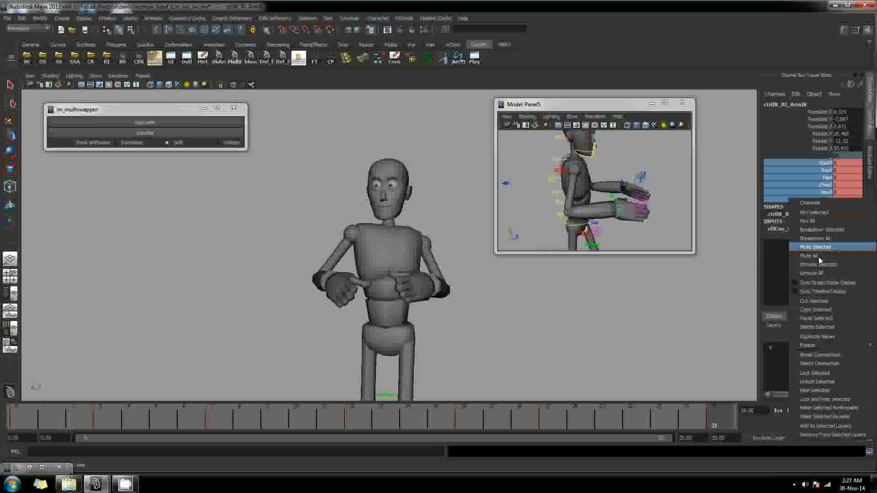
pyautogui.click(816, 327)
# Set the right arm IK control's Chest space to 0 and its World space to 1.
pyautogui.doubleClick(840, 186)
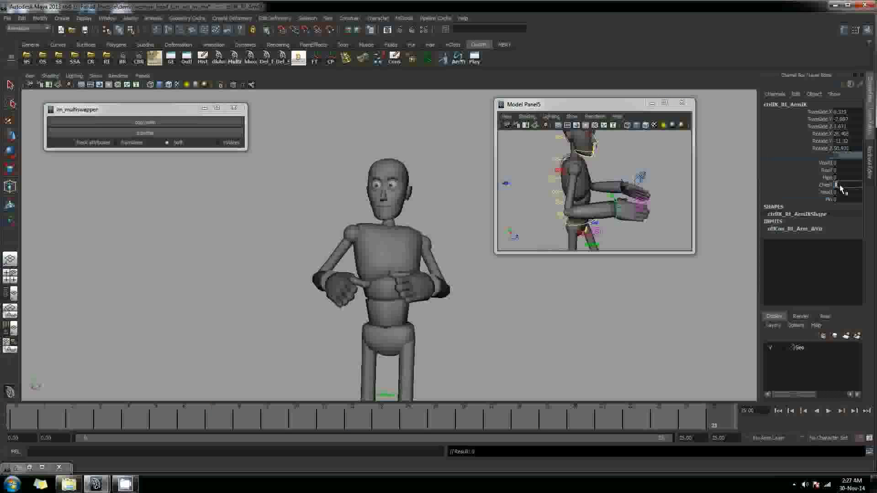
pyautogui.write('0')
pyautogui.press('Return')
pyautogui.click(848, 165)
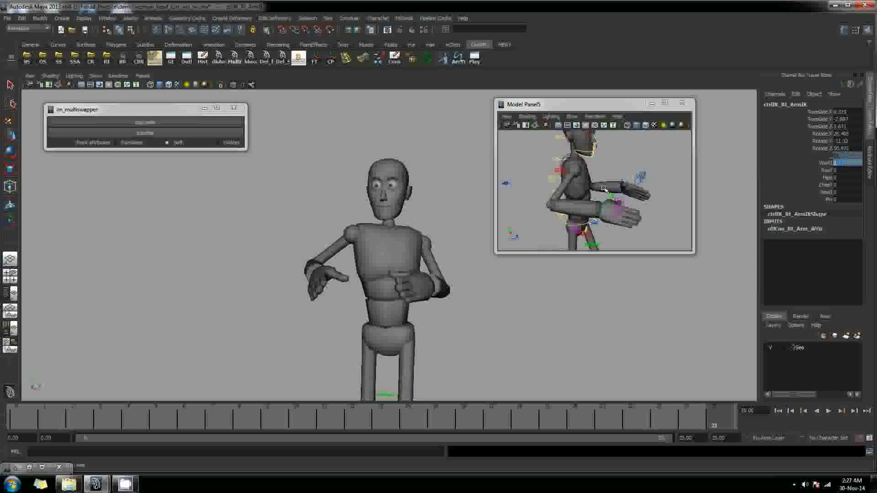
# Delete the keys on the left arm IK control's space attributes, from World through Pin.
pyautogui.click(619, 183)
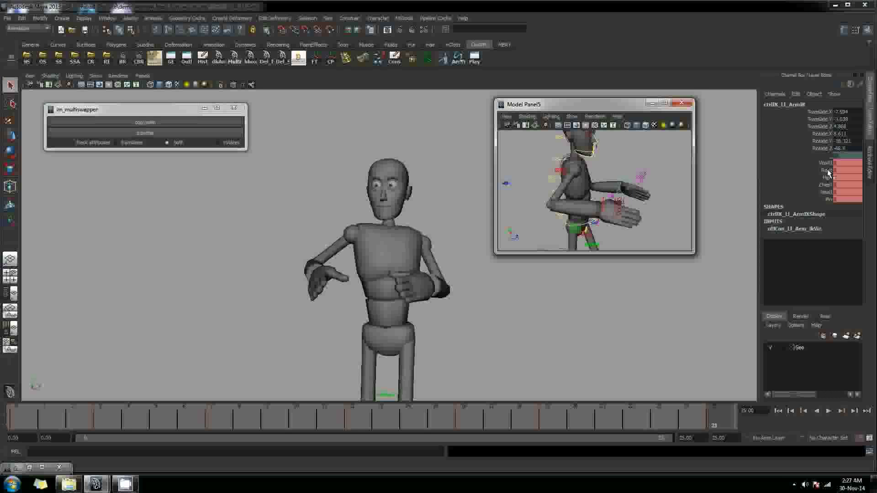
pyautogui.moveTo(825, 163); pyautogui.dragTo(829, 200)
pyautogui.rightClick(829, 201)
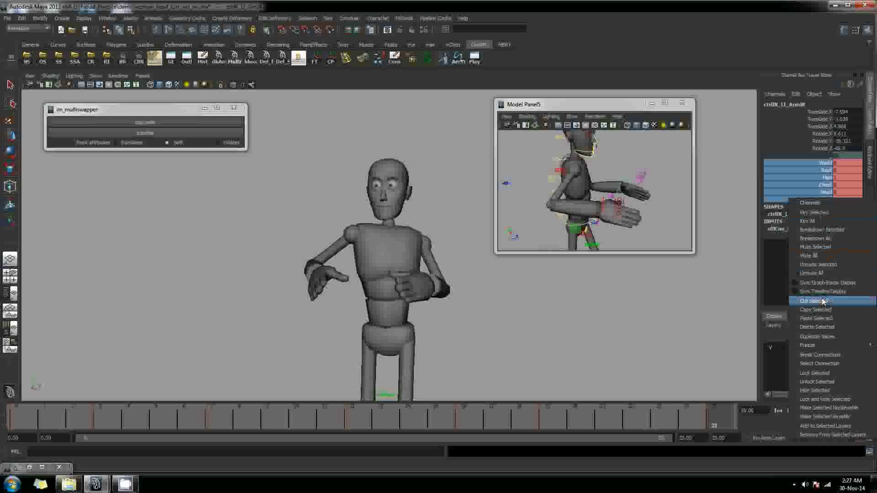
pyautogui.click(777, 315)
# Set the left arm IK control's Hips space to 0 and its World space to 1.
pyautogui.click(847, 179)
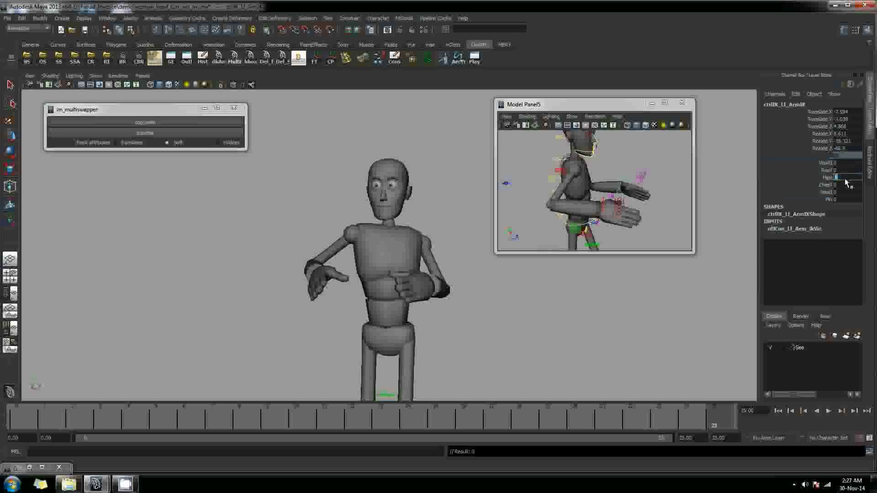
pyautogui.write('0')
pyautogui.press('Return')
pyautogui.click(850, 164)
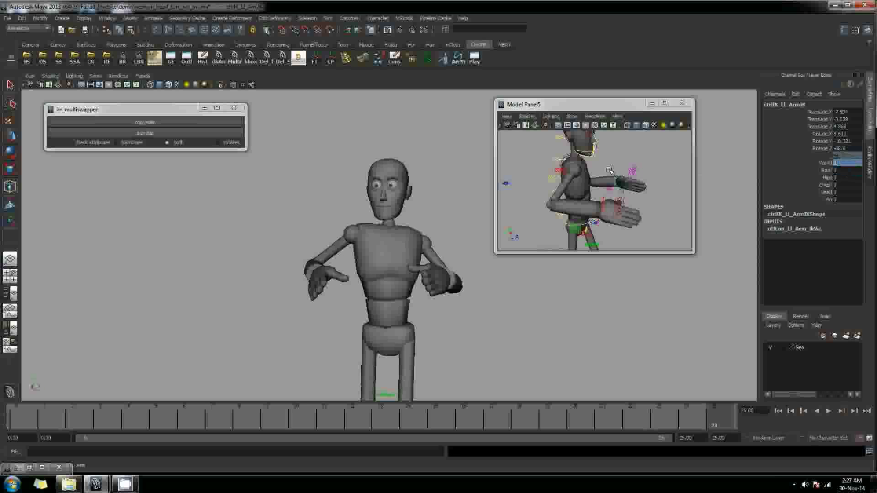
# Delete the keys on the spine FK control's space attributes, Parent, World, Root and Chest.
pyautogui.keyDown('alt'); pyautogui.moveTo(580, 152); pyautogui.dragTo(588, 177); pyautogui.keyUp('alt')
pyautogui.click(570, 159)
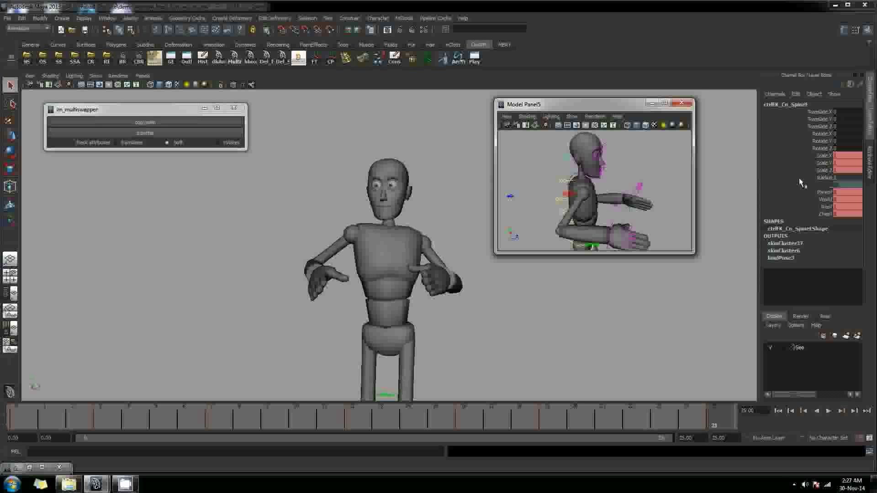
pyautogui.moveTo(825, 192); pyautogui.dragTo(821, 213)
pyautogui.rightClick(822, 213)
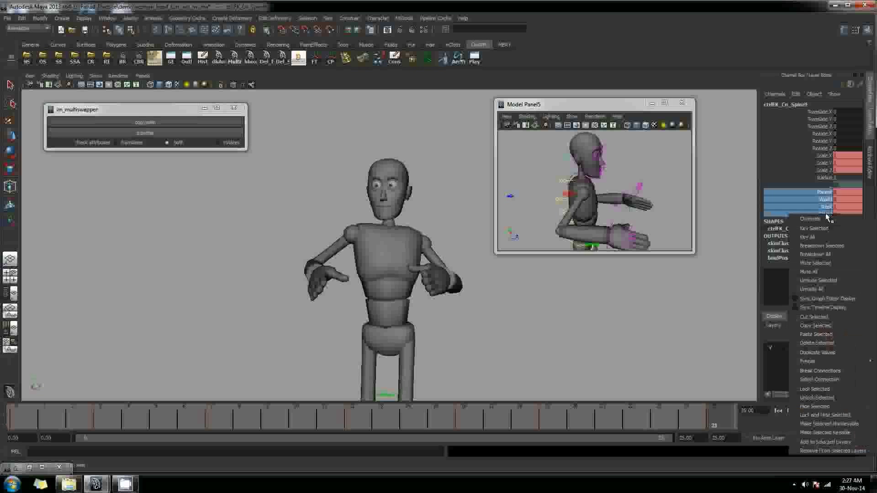
pyautogui.click(823, 343)
# Set the spine FK control's Root space to 0 and its World space to 1.
pyautogui.click(857, 206)
pyautogui.write('0')
pyautogui.press('Return')
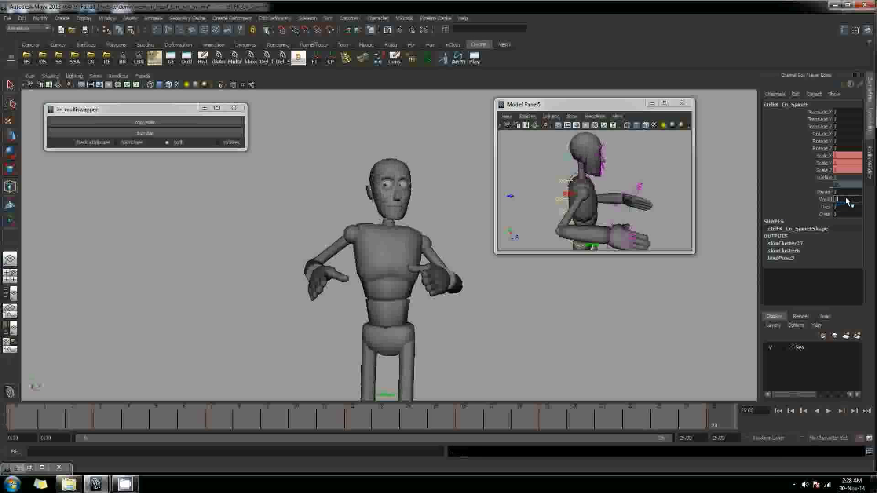
pyautogui.write('1')
pyautogui.press('Return')
# Deselect the controls and transfer the copied animation onto the arm and spine controls with the multiswapper.
pyautogui.click(329, 195)
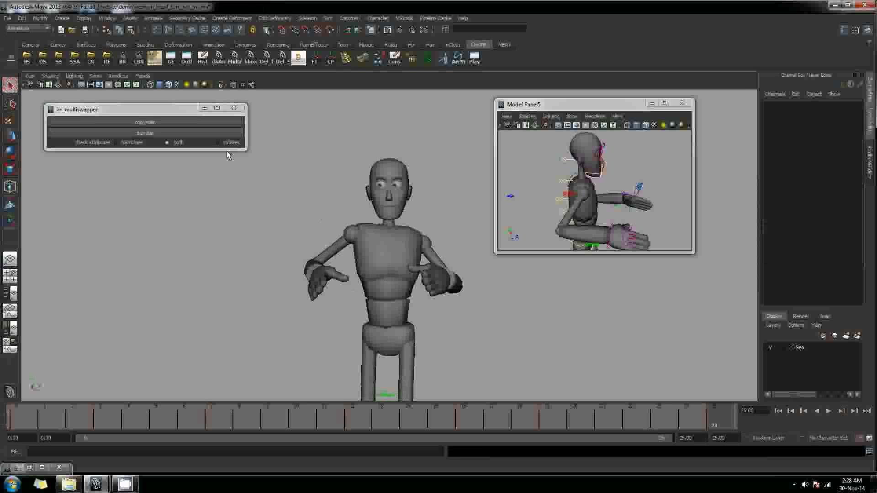
pyautogui.click(178, 133)
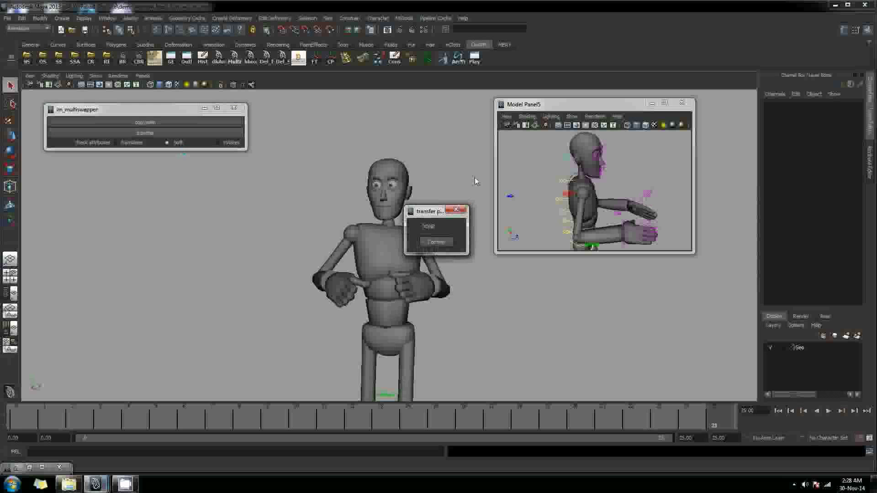
pyautogui.click(438, 245)
# Scrub through the timeline and play back the transferred animation to check the arm and spine motion.
pyautogui.moveTo(23, 428); pyautogui.dragTo(686, 418)
pyautogui.click(828, 411)
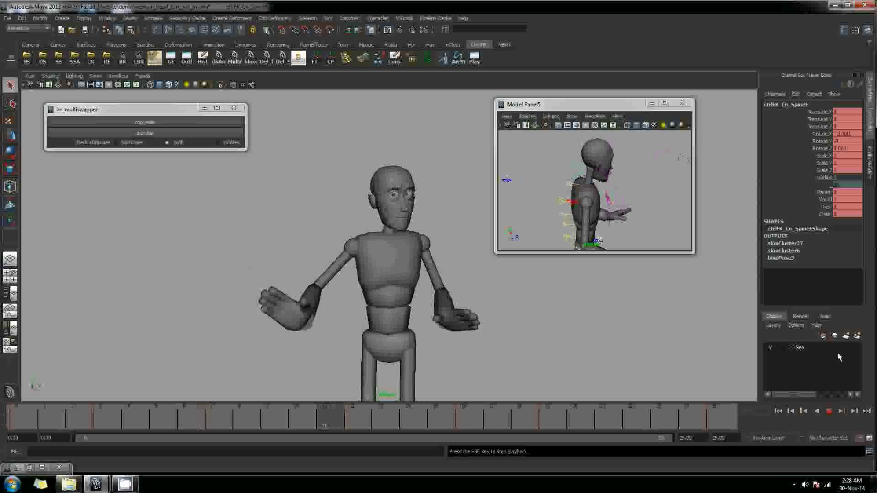
pyautogui.click(829, 411)
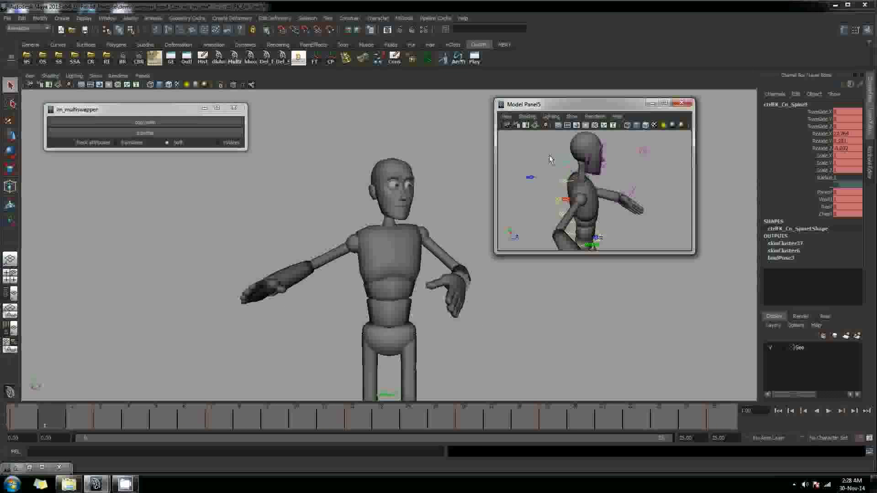
# Examine the spine FK control's Rotate Y and Rotate X curves in the Graph Editor.
pyautogui.click(171, 58)
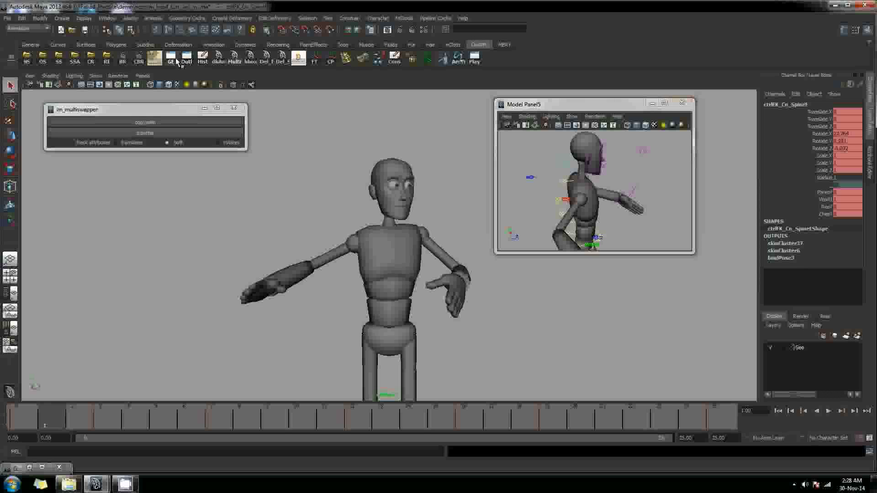
pyautogui.click(85, 71)
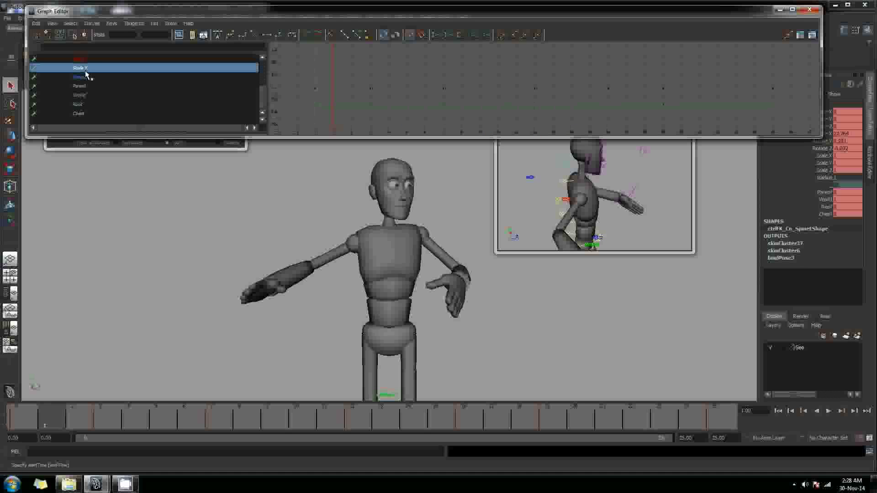
pyautogui.scroll(3, 100, 80)
pyautogui.click(91, 104)
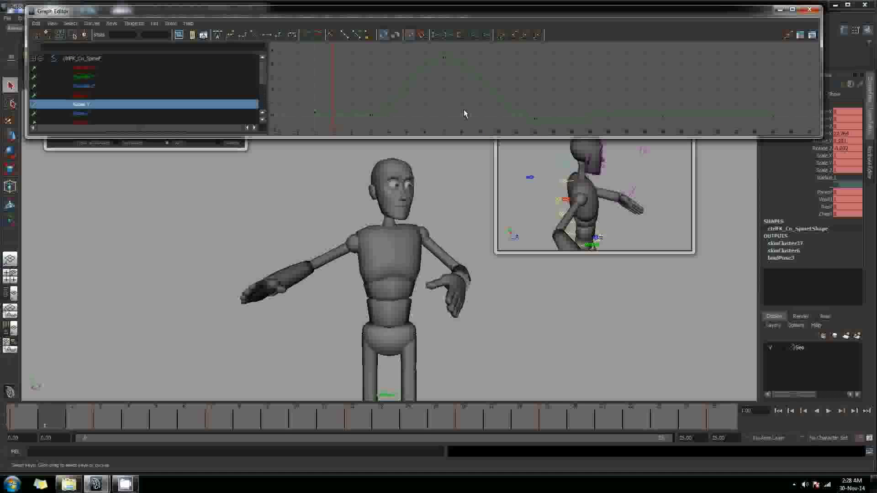
pyautogui.click(78, 97)
# Examine the right arm IK control's translate curves in the Graph Editor, then return the timeline to frame 0.
pyautogui.middleClick(676, 234)
pyautogui.keyDown('alt'); pyautogui.moveTo(633, 216); pyautogui.dragTo(617, 195); pyautogui.keyUp('alt')
pyautogui.keyDown('alt'); pyautogui.moveTo(616, 195); pyautogui.dragTo(618, 175, button='middle'); pyautogui.keyUp('alt')
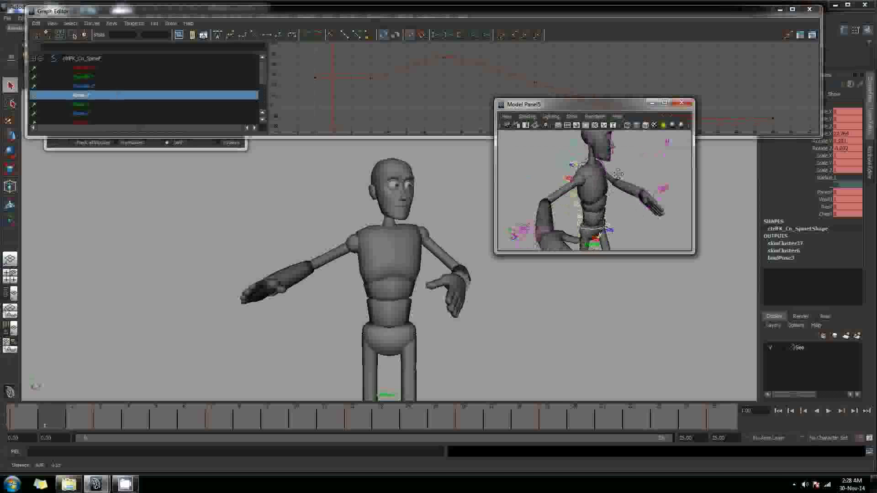
pyautogui.keyDown('alt'); pyautogui.moveTo(619, 174); pyautogui.dragTo(568, 189); pyautogui.keyUp('alt')
pyautogui.click(574, 183)
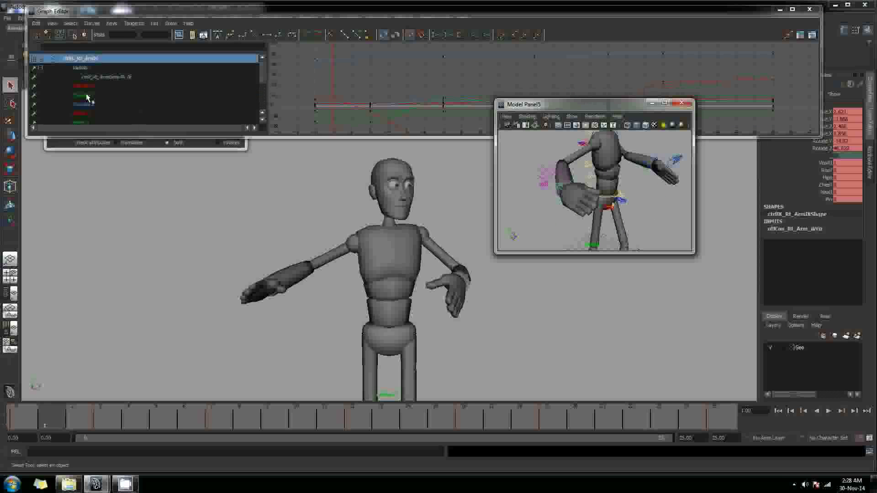
pyautogui.click(85, 86)
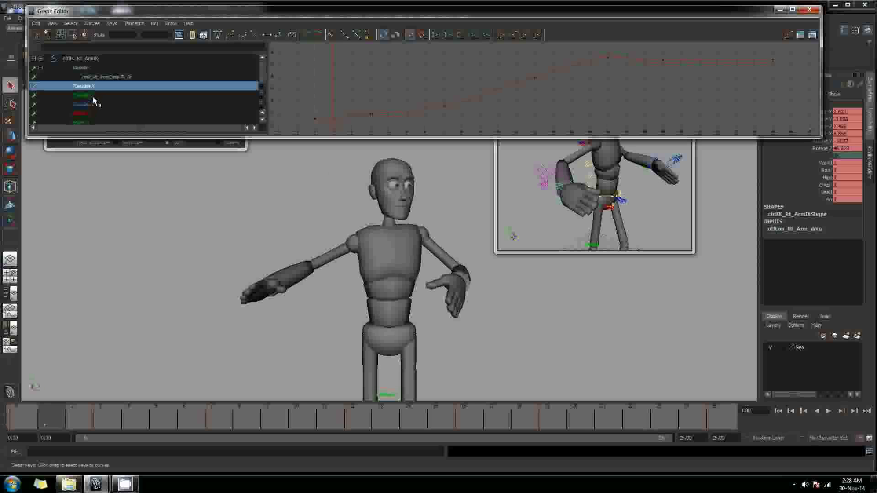
pyautogui.click(94, 96)
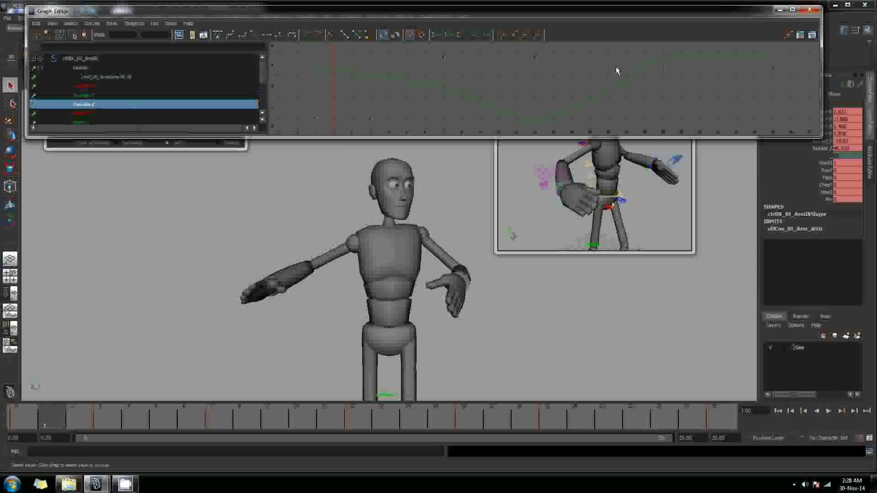
pyautogui.click(779, 9)
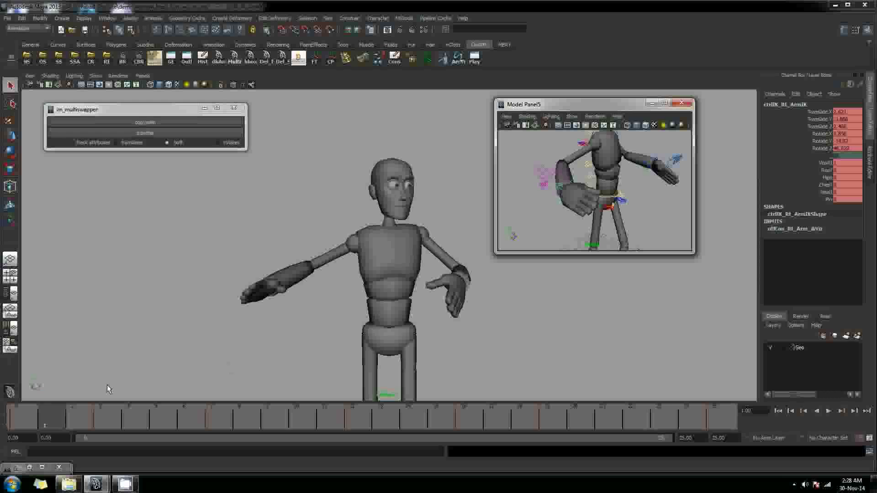
pyautogui.moveTo(55, 412); pyautogui.dragTo(23, 415)
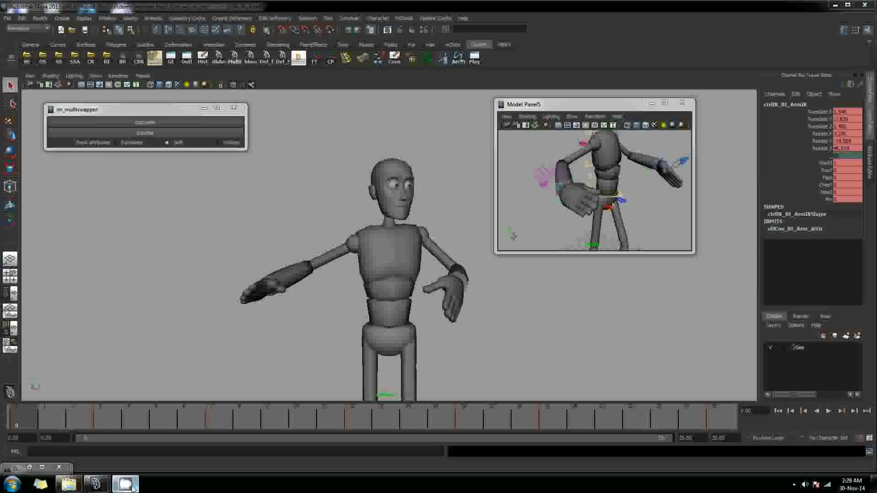
pyautogui.click(794, 485)
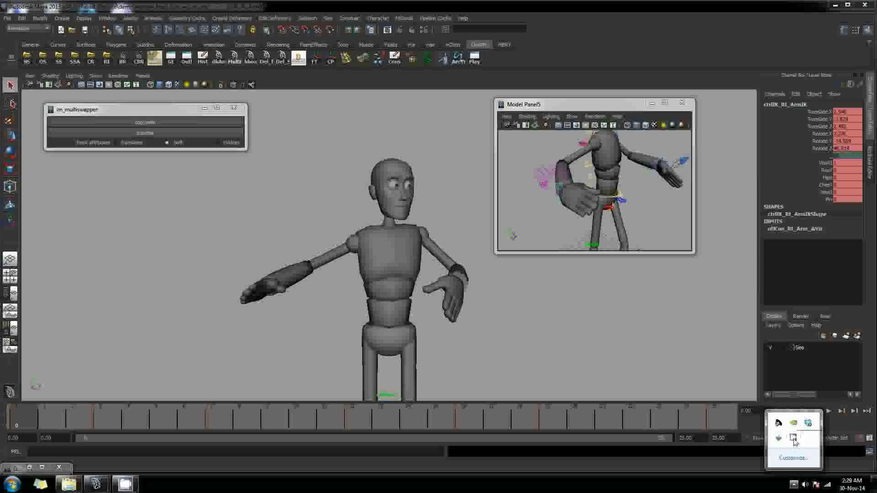